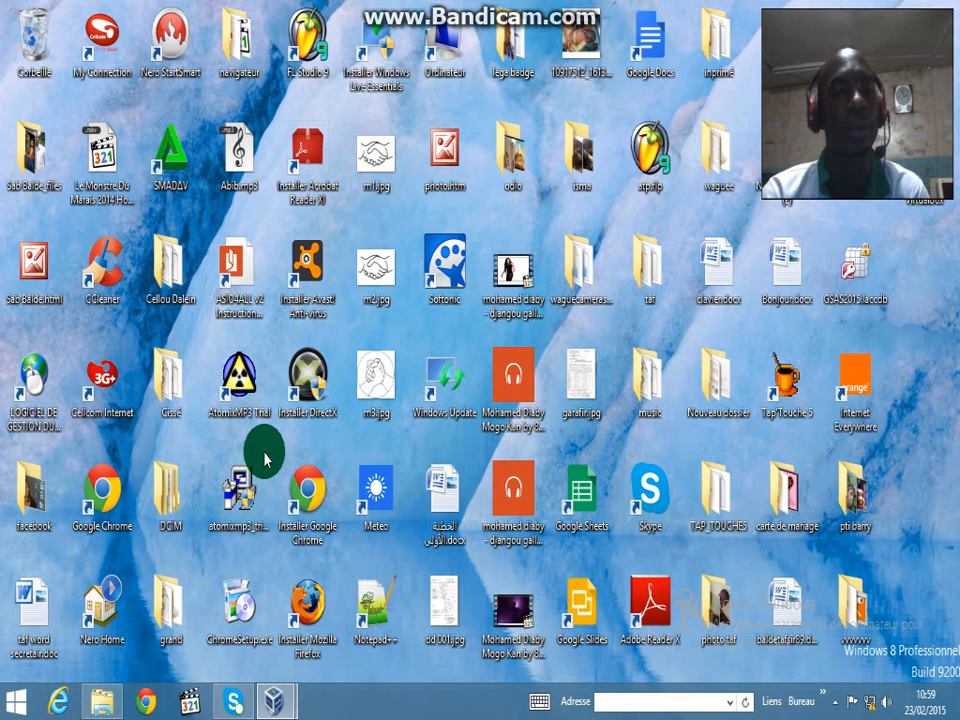
Launch Microsoft Office Access 2007 by searching for it from the Start menu
click(21, 706)
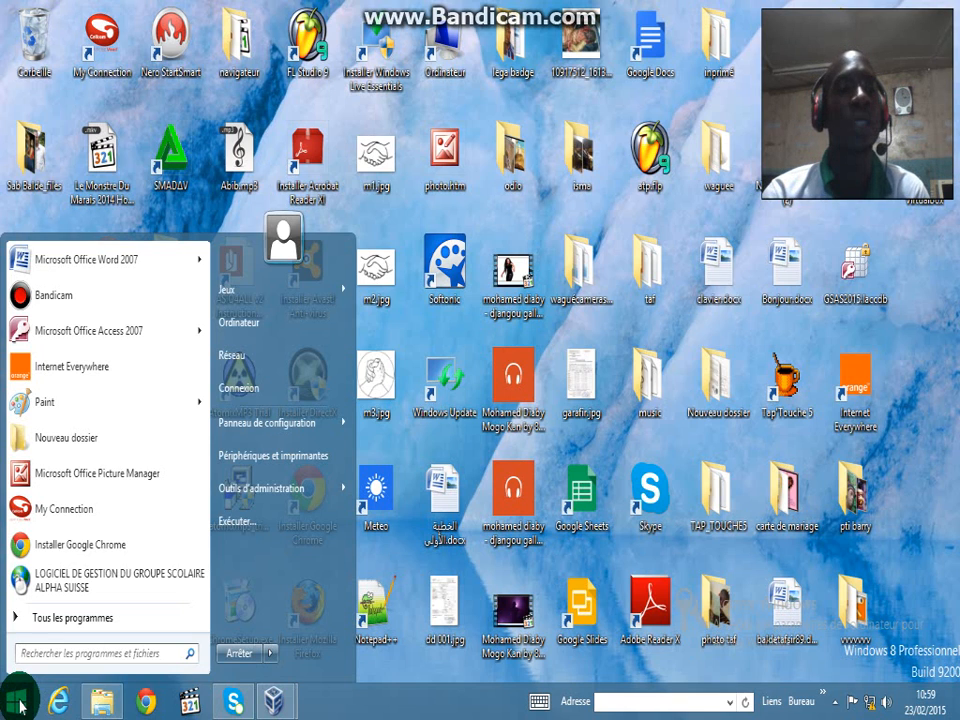
text(AC)
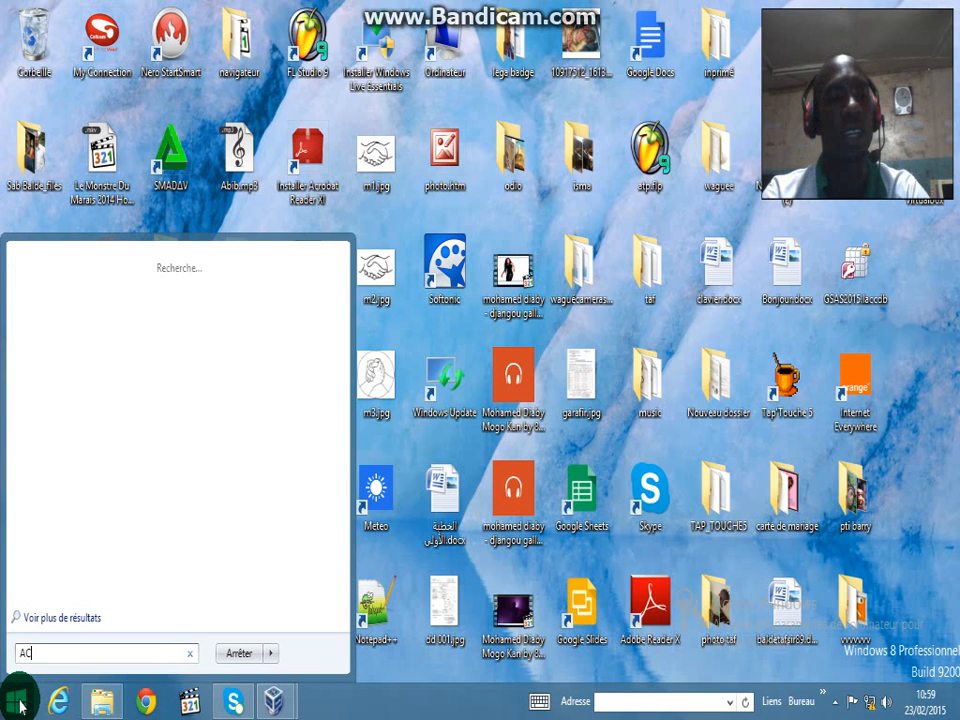
text(CSS)
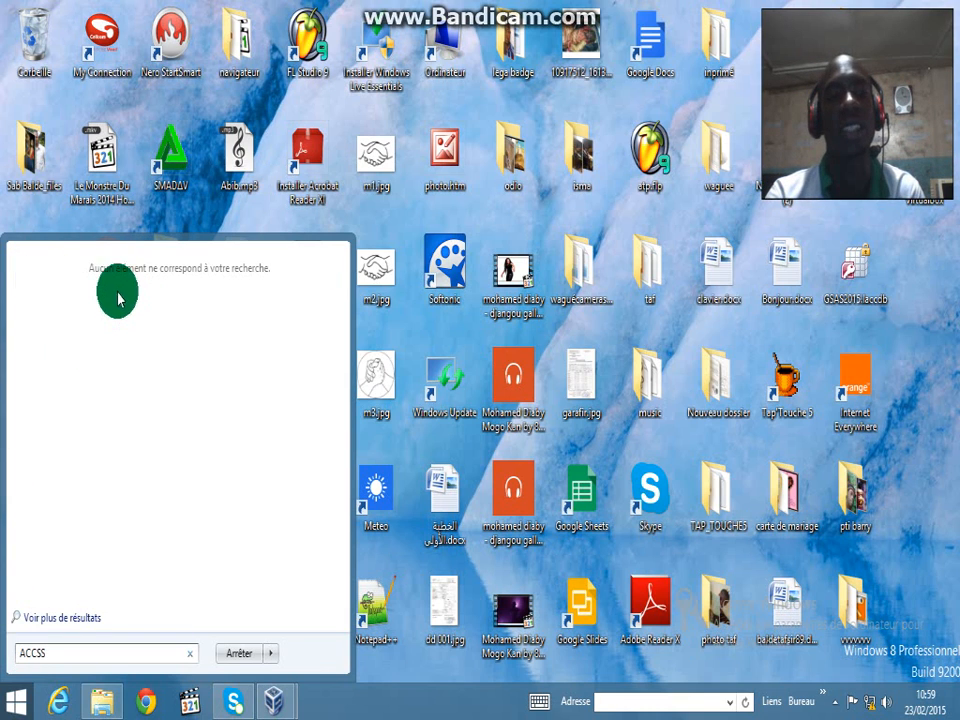
key(BackSpace)
key(BackSpace)
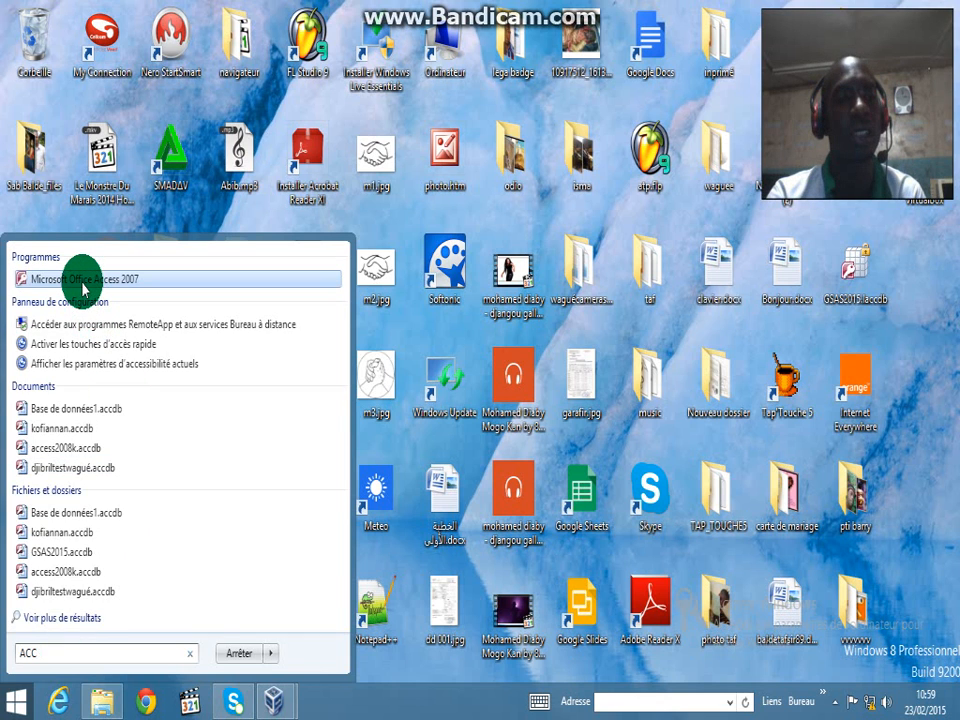
click(82, 284)
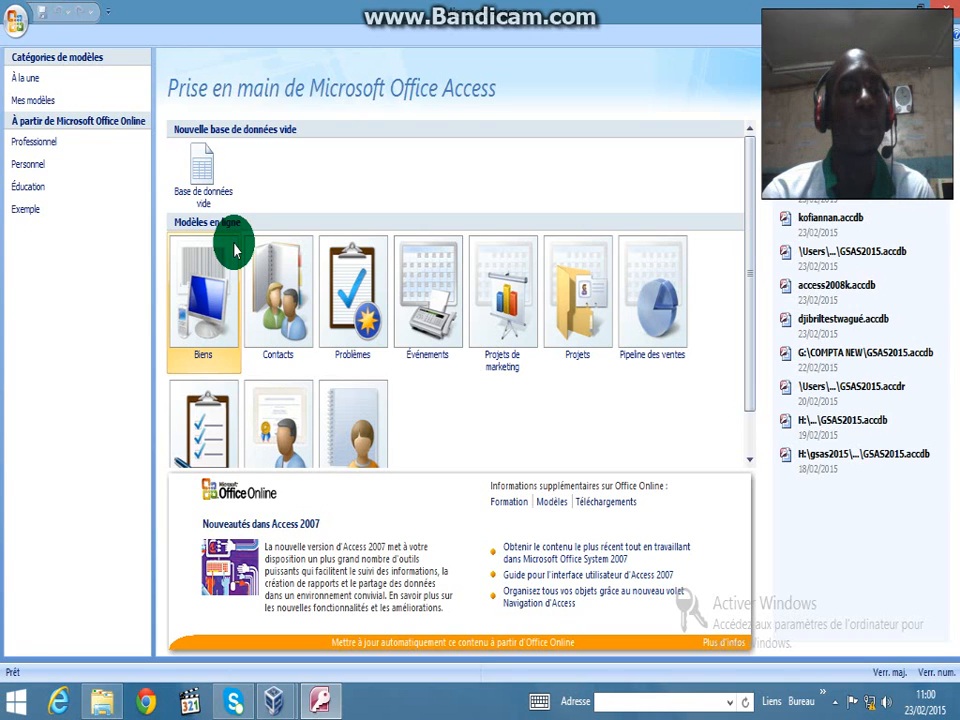
Start a blank database and name its file GESTIONCLASSEKOFI
click(207, 175)
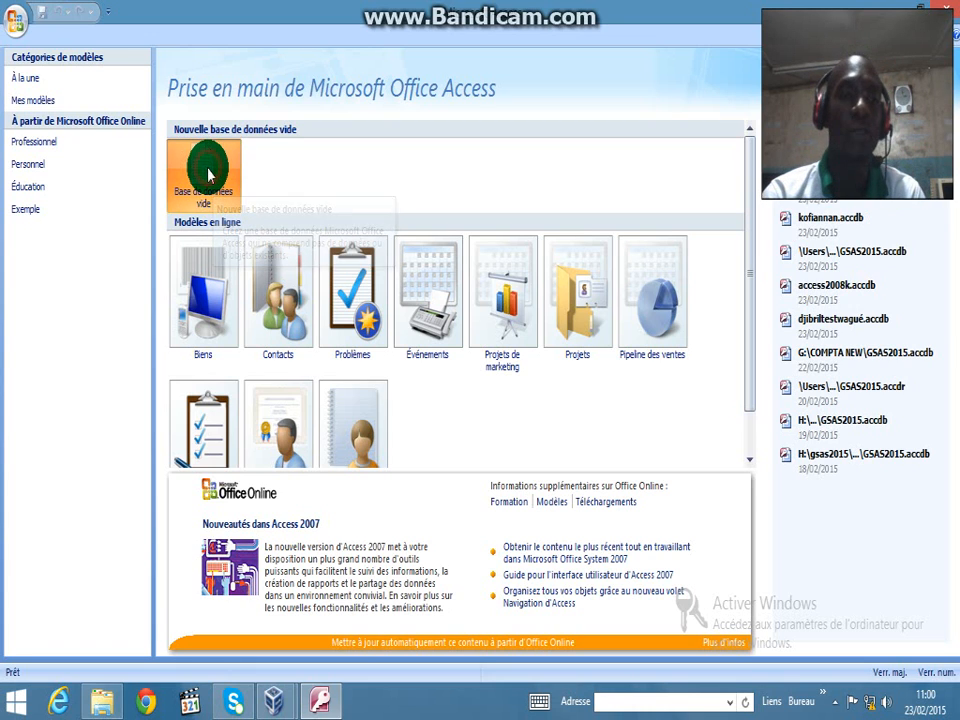
click(455, 414)
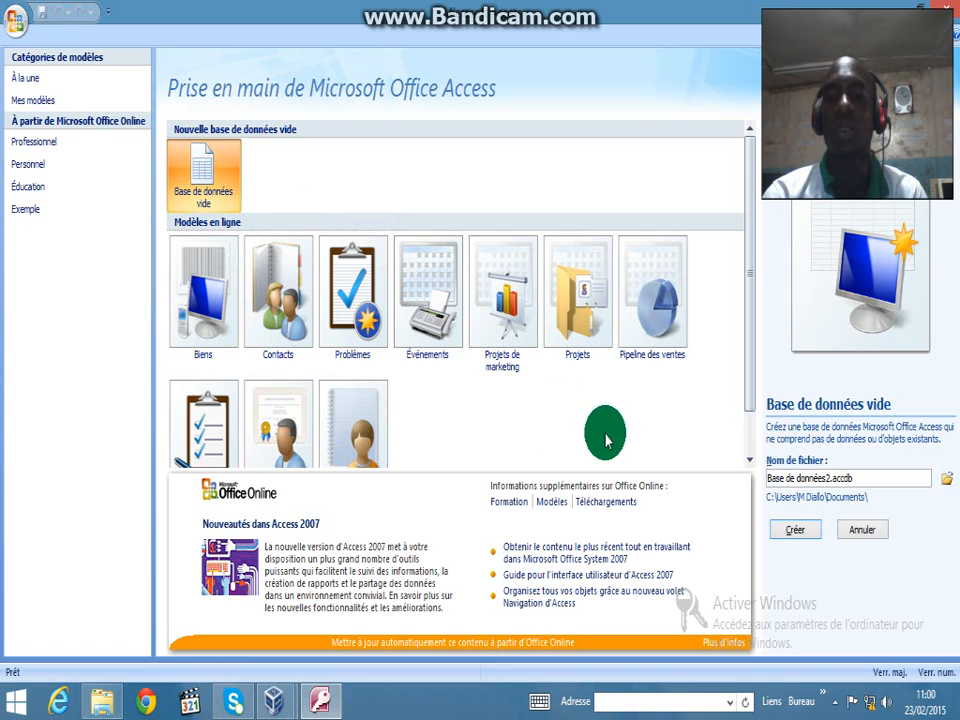
click(830, 478)
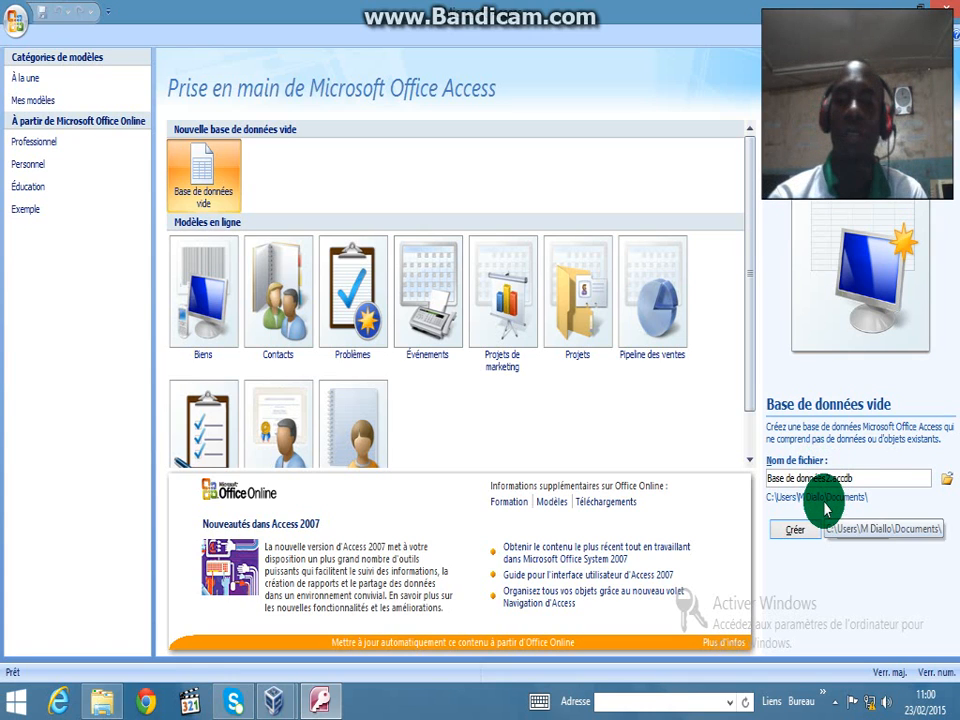
key(BackSpace)
key(BackSpace)
key(BackSpace)
key(BackSpace)
key(BackSpace)
key(BackSpace)
key(BackSpace)
key(BackSpace)
key(BackSpace)
key(BackSpace)
key(BackSpace)
key(BackSpace)
key(BackSpace)
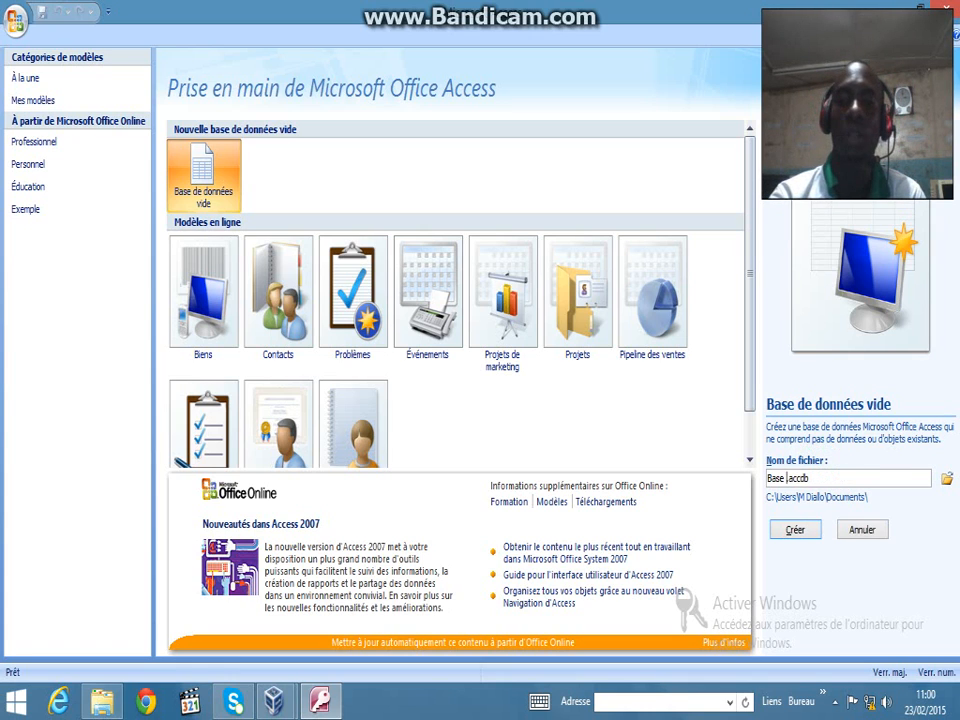
key(BackSpace)
key(BackSpace)
key(BackSpace)
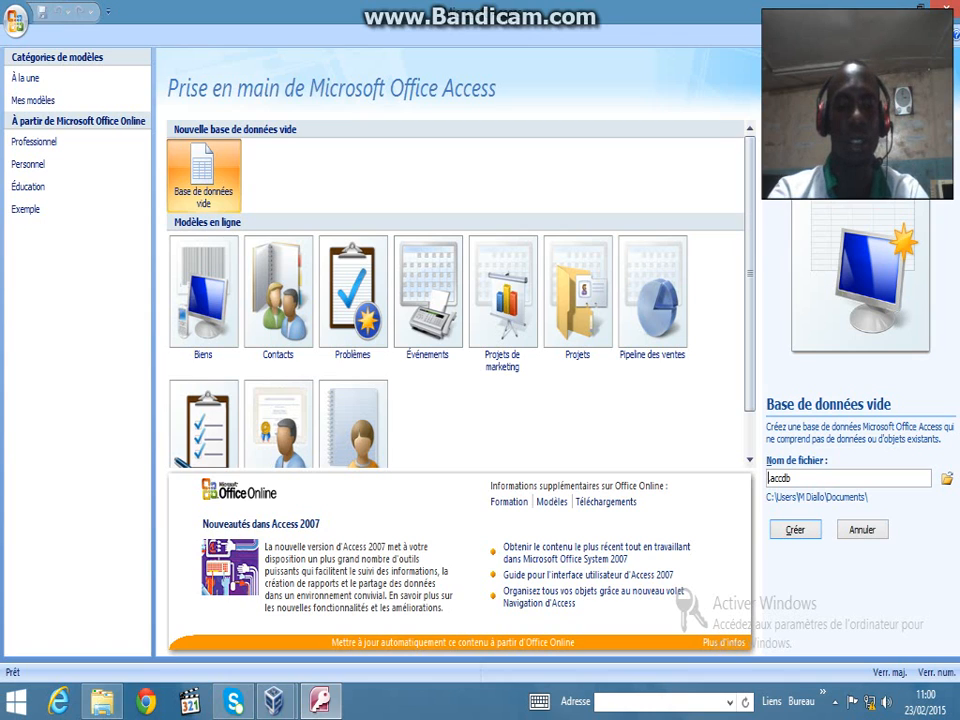
text(GESTIONCLAS)
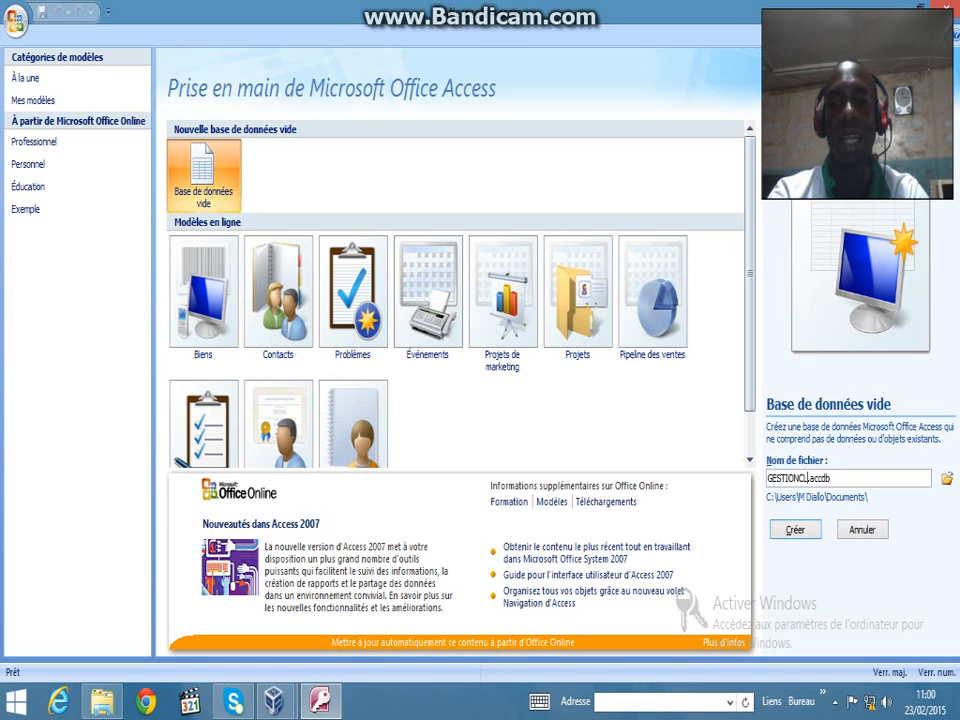
text(SEKO)
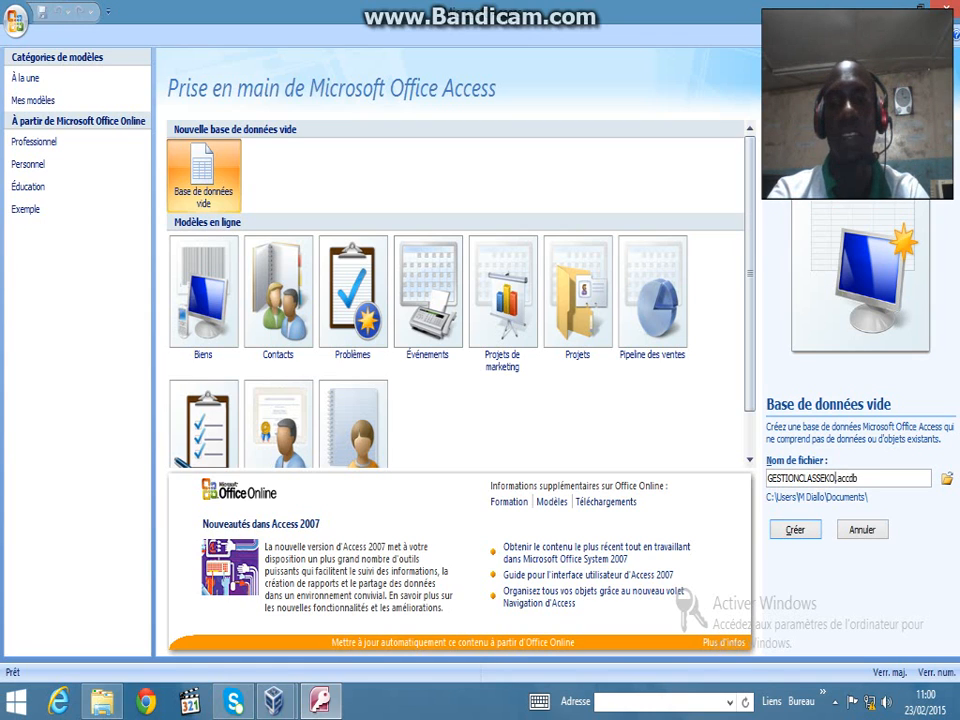
text(FI)
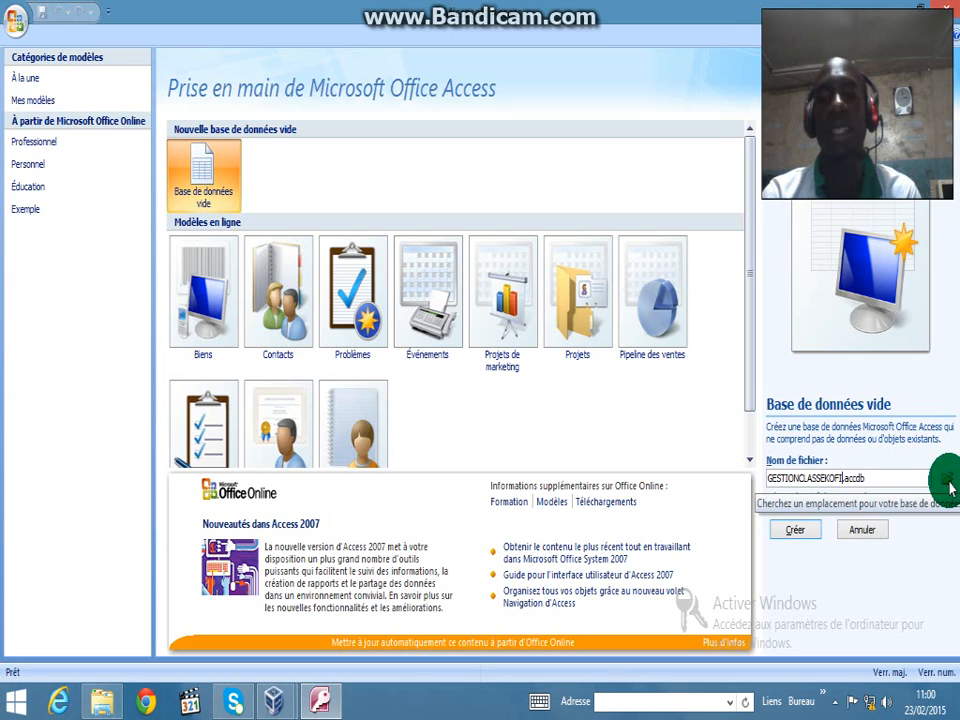
Create the GESTIONCLASSEKOFI database and close the default Table1
click(806, 533)
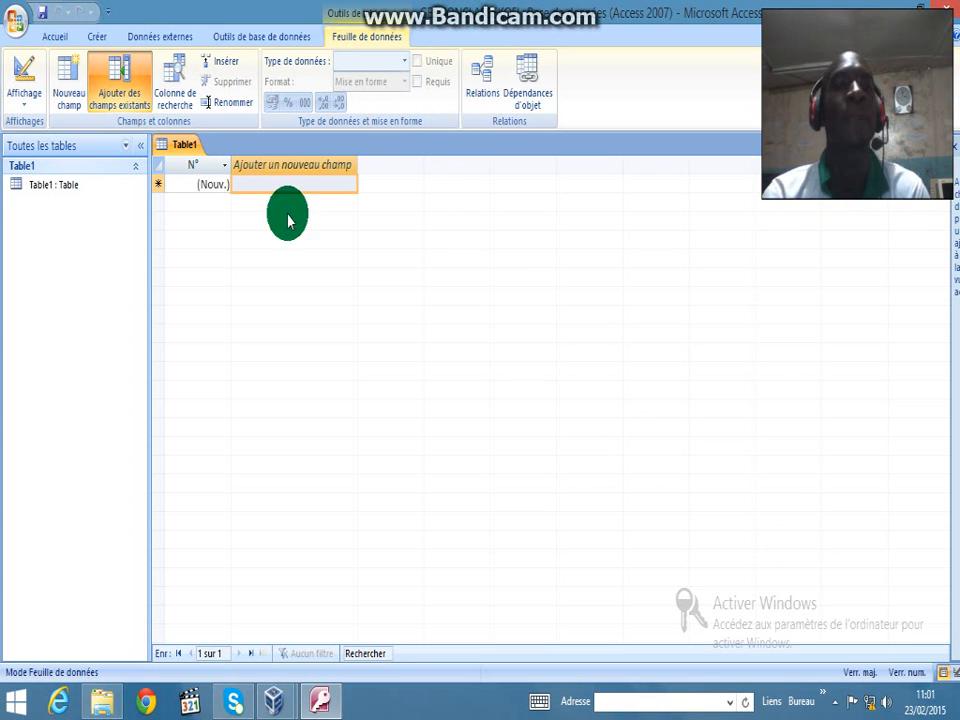
right_click(175, 153)
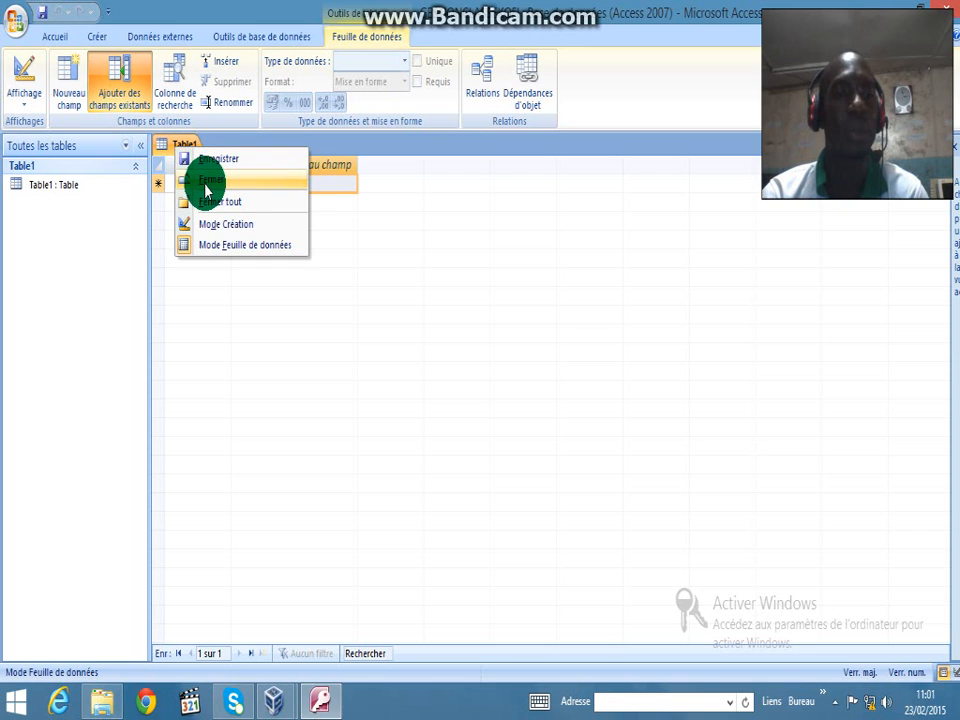
click(206, 182)
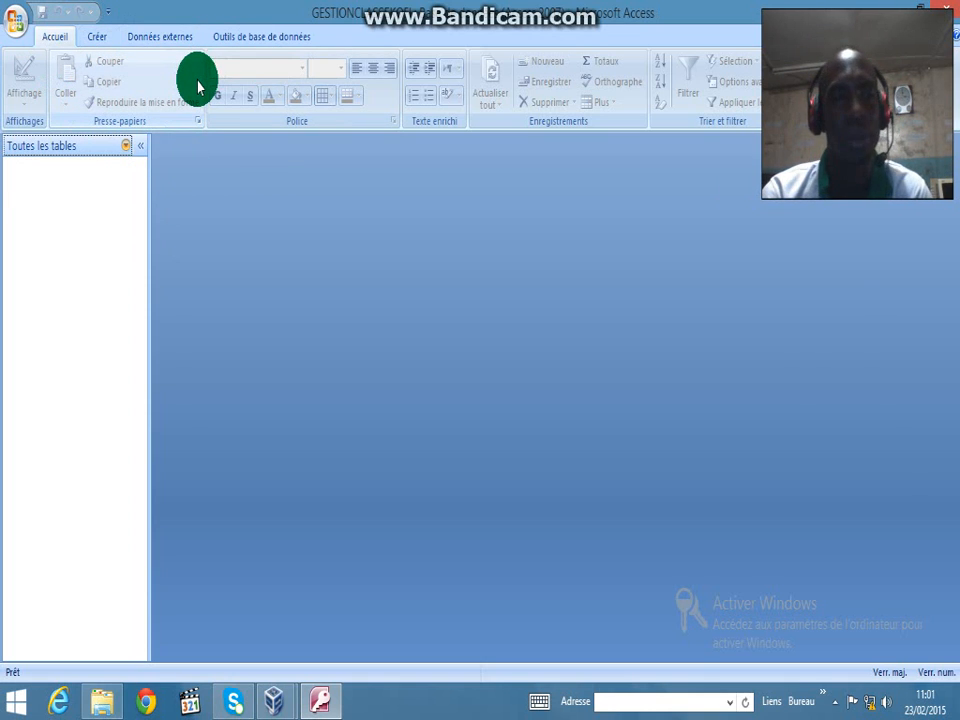
Start a new table in Design view from the Créer ribbon
click(100, 36)
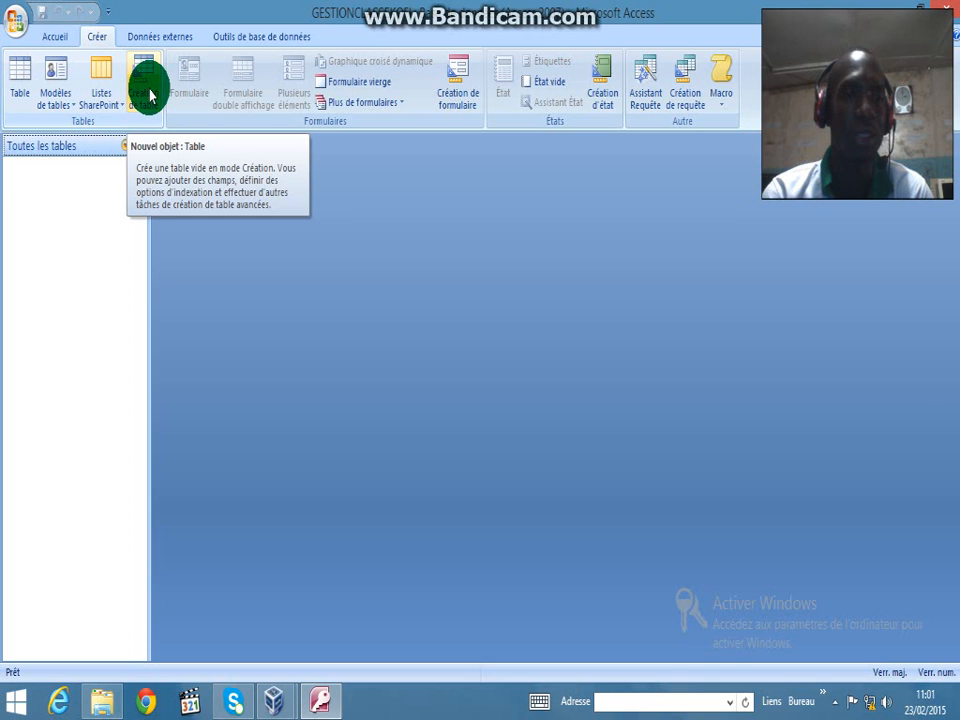
click(145, 88)
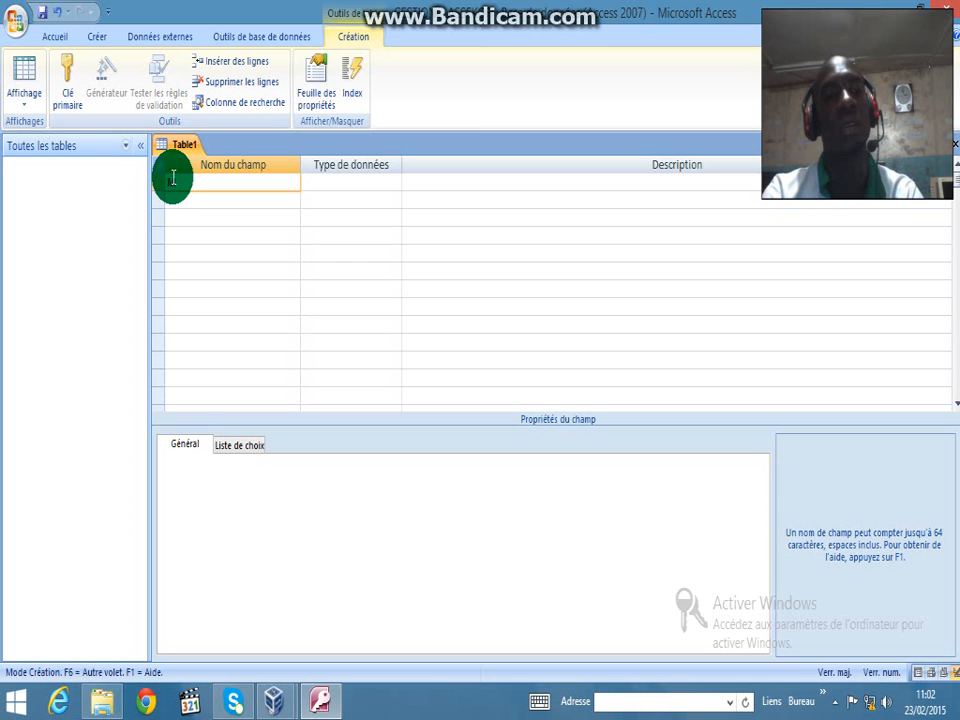
Add the Texte fields Matricule, nom and prénom
key(Caps_Lock)
text(atricu)
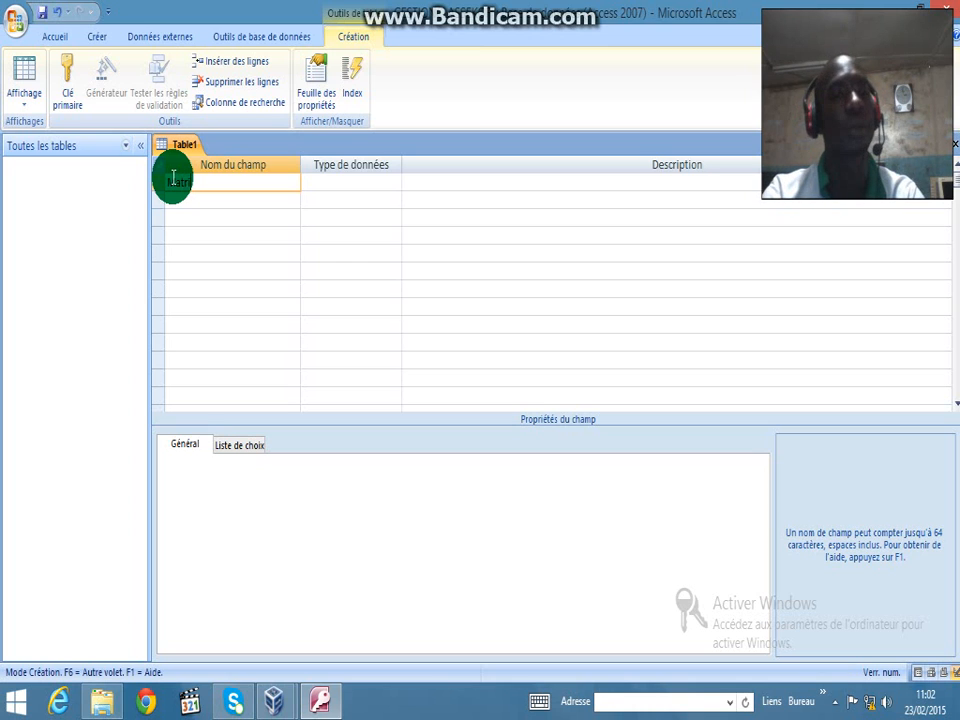
text(le)
key(Tab)
key(Tab)
key(Tab)
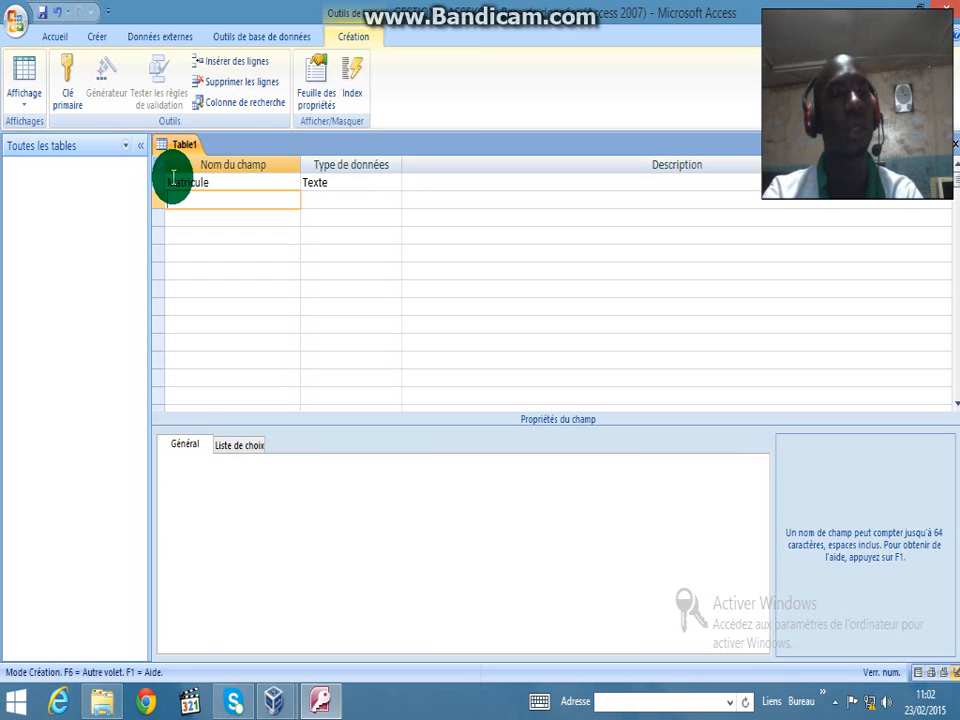
text(nom)
key(Tab)
key(Tab)
key(Tab)
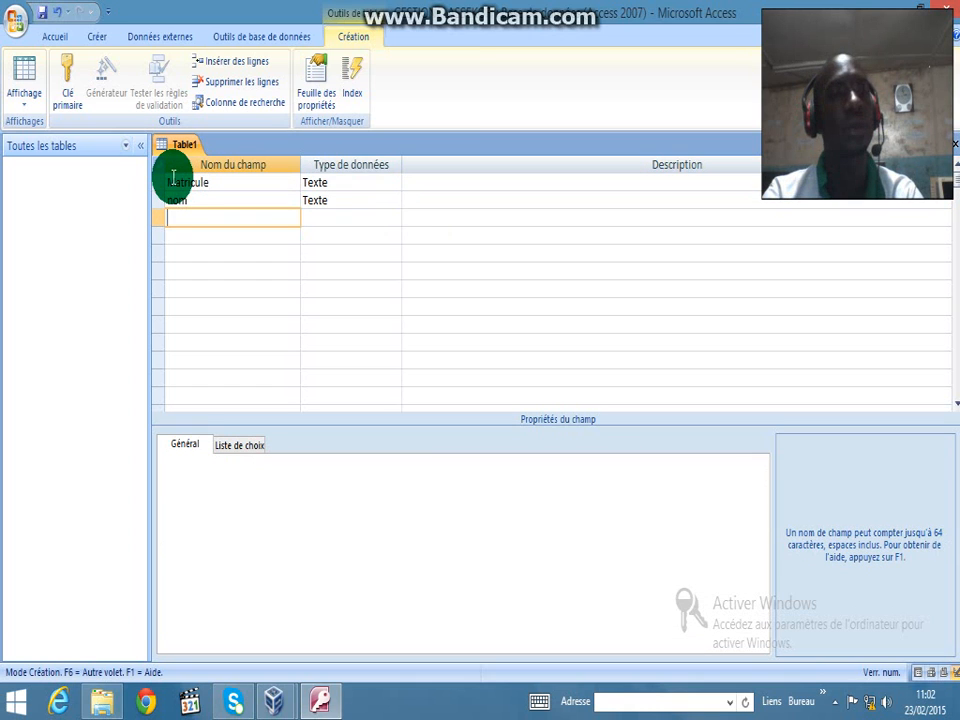
text(prénomm)
key(BackSpace)
key(Tab)
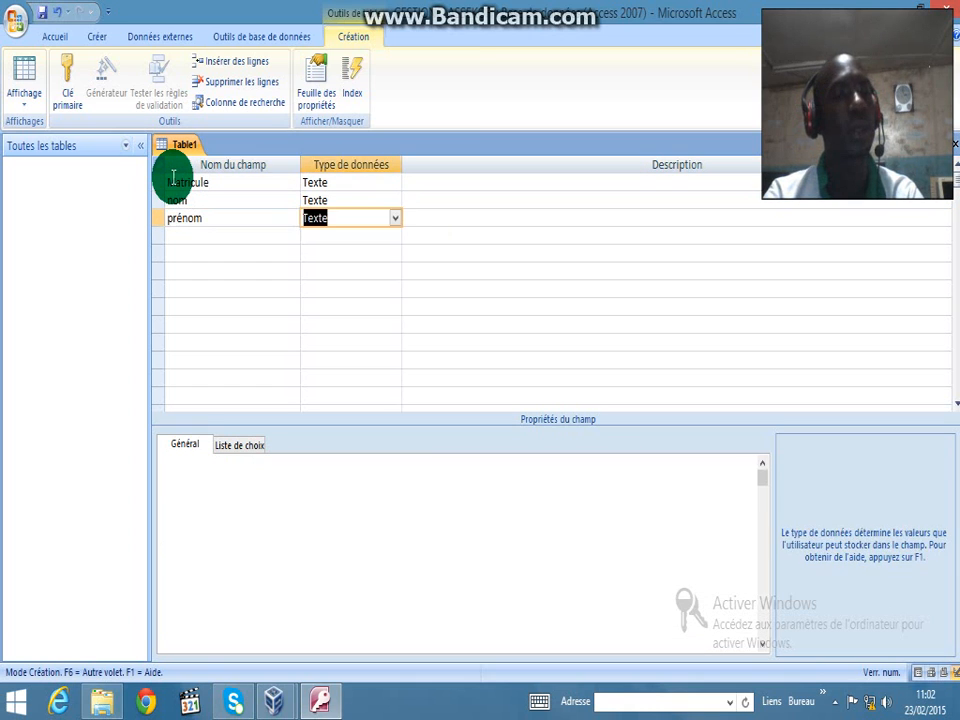
key(Tab)
key(Tab)
Add the Texte fields date-naissance, adresse, téléphone and sexe
text(date)
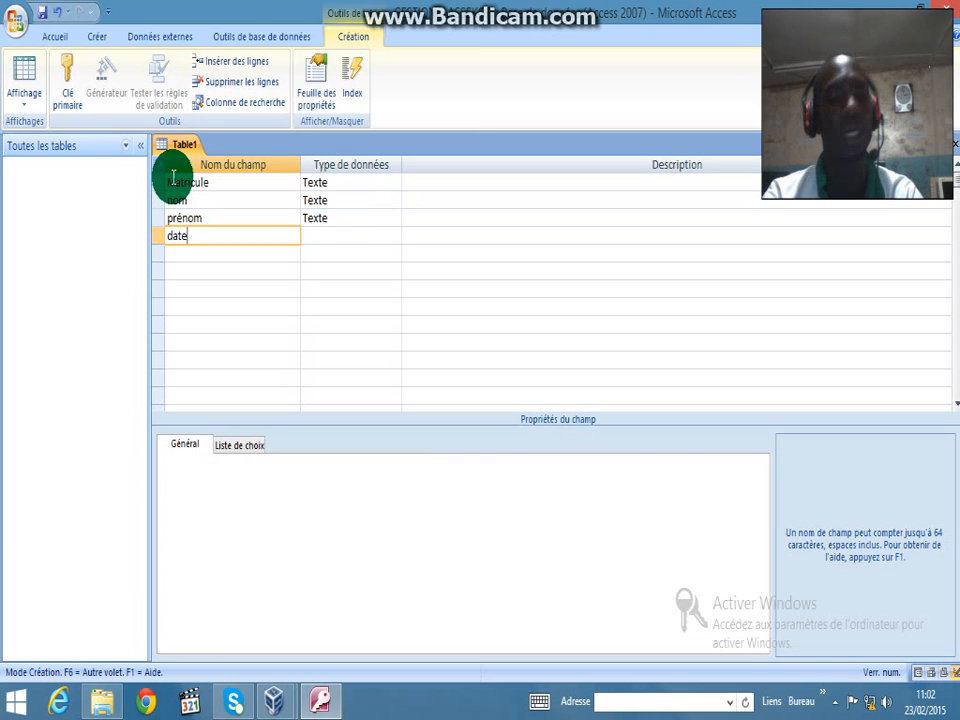
text(-naiss)
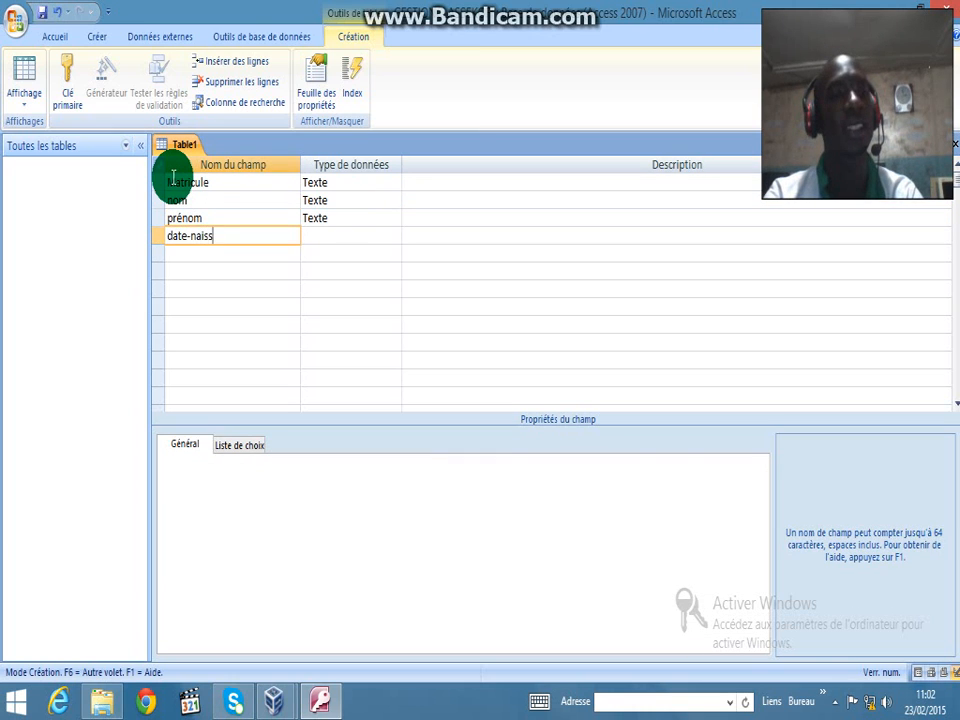
text(ance)
key(Tab)
key(Tab)
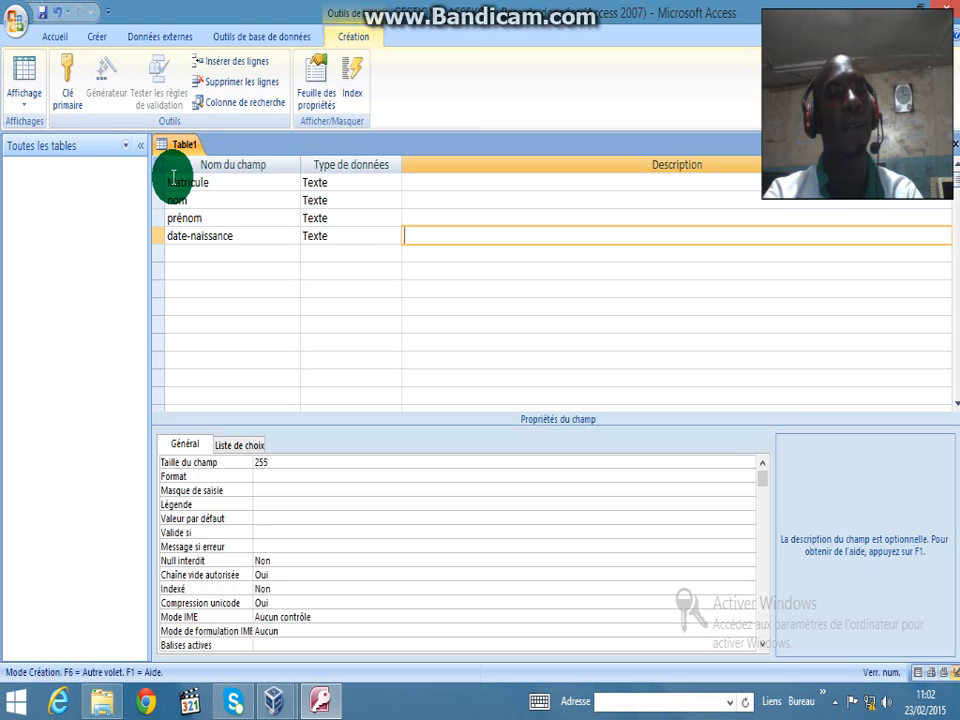
key(Tab)
text(adresse)
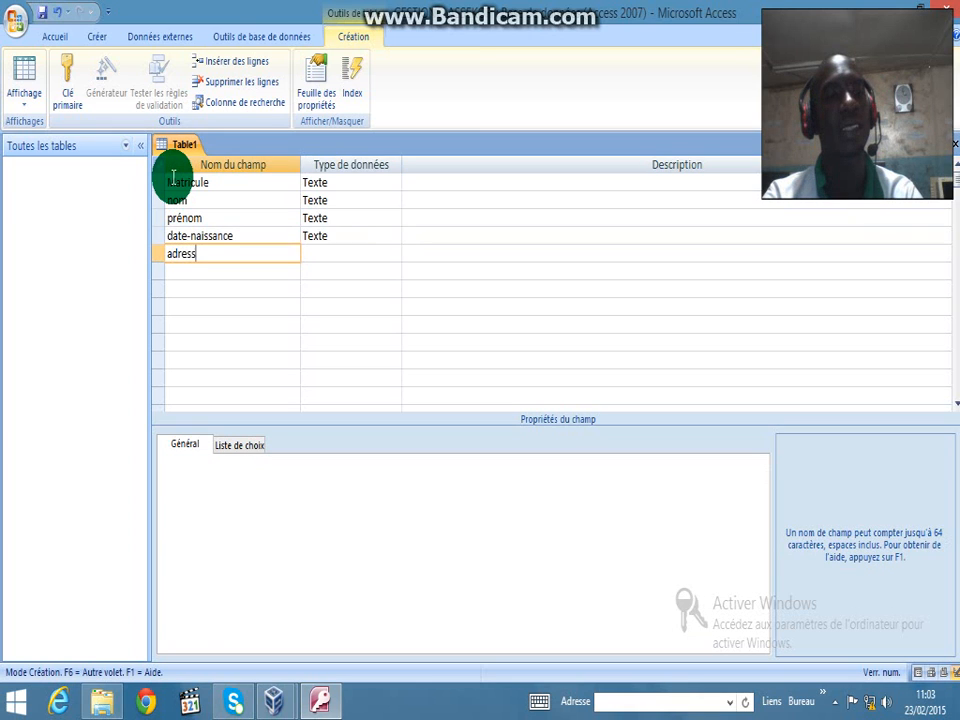
key(Tab)
key(Tab)
key(Tab)
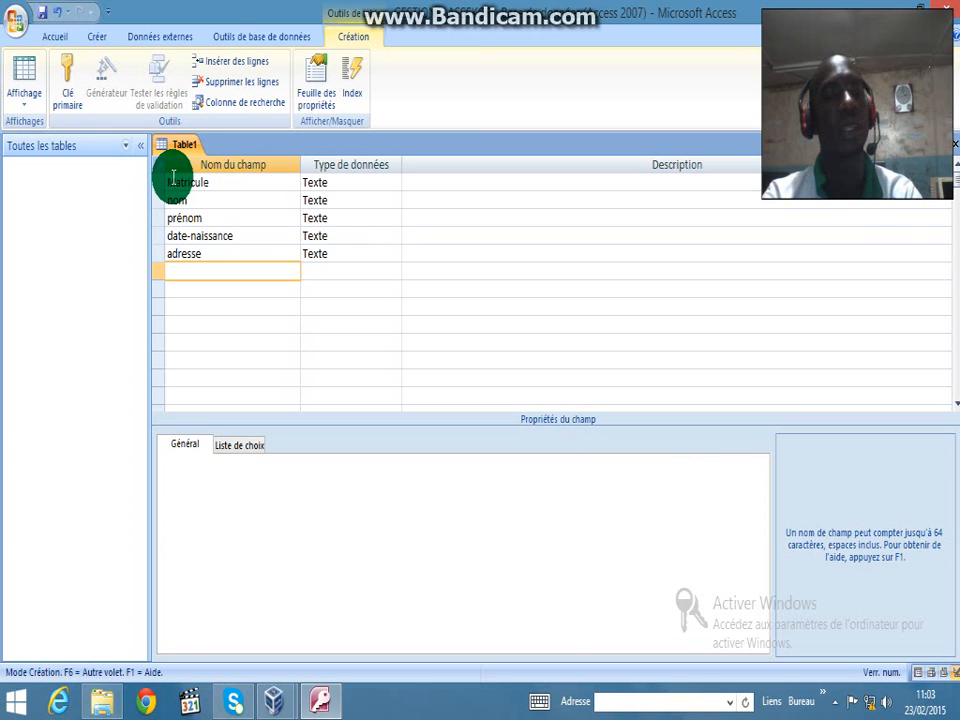
text(téléphone)
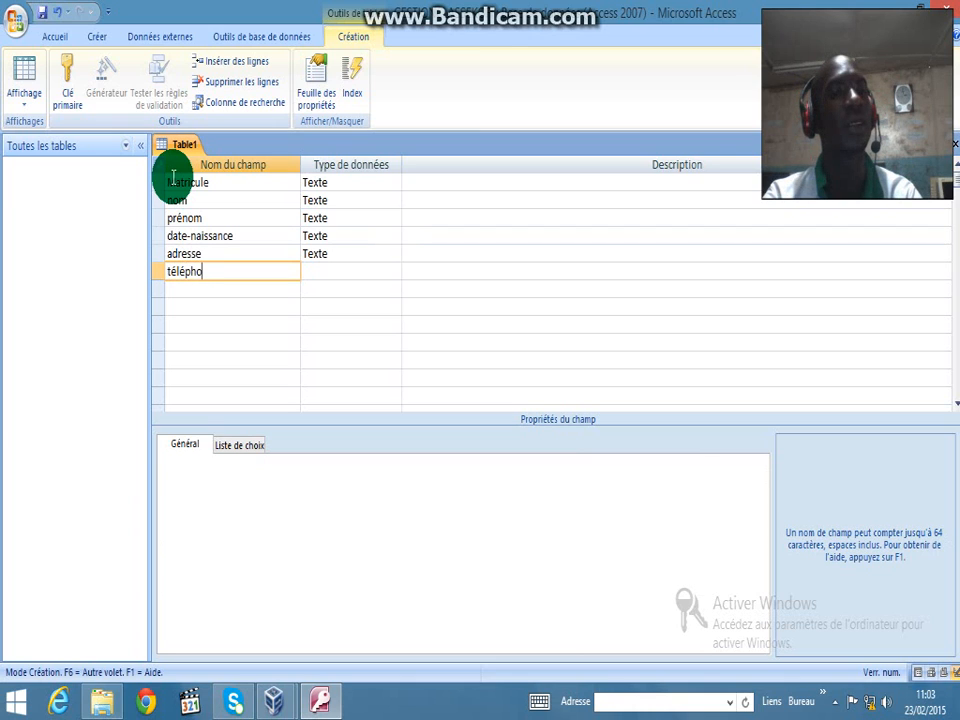
key(Tab)
key(Tab)
key(Tab)
text(se)
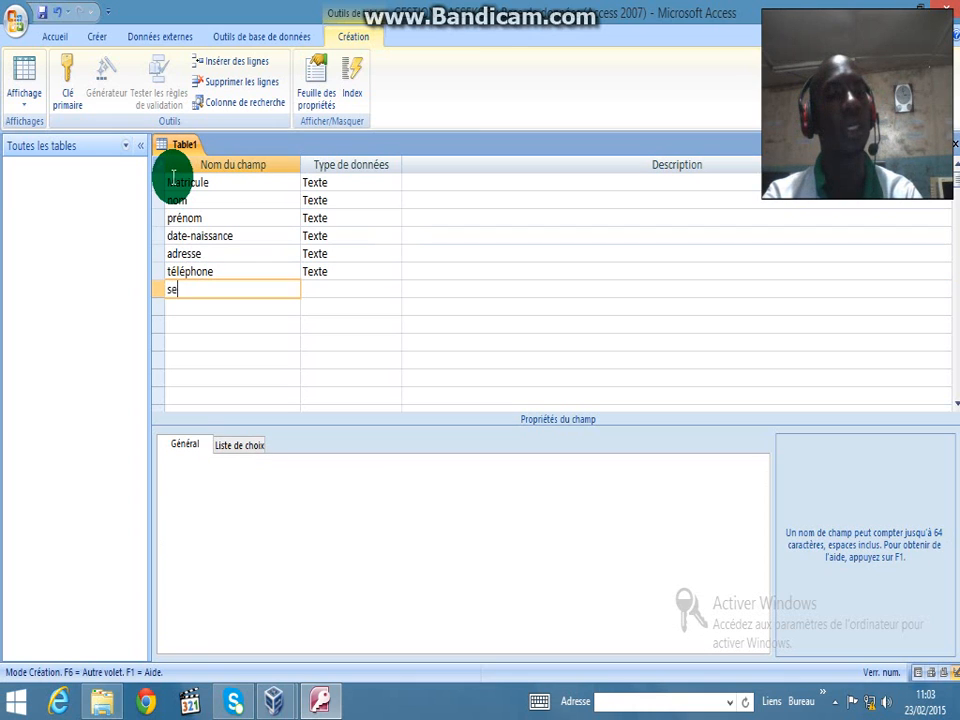
text(xe)
key(Tab)
key(Tab)
key(Tab)
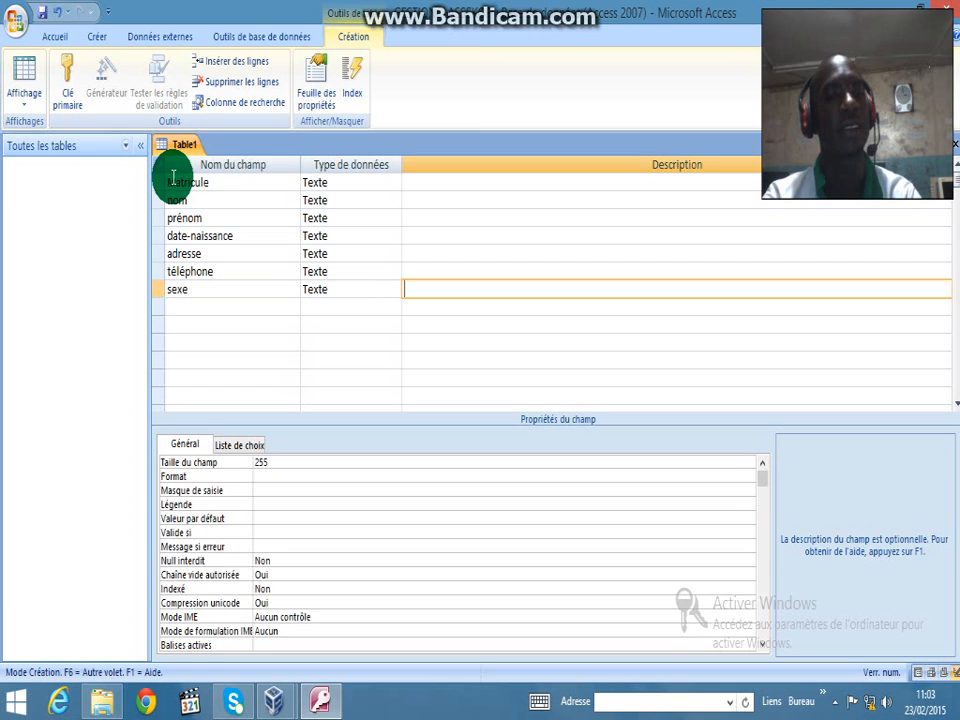
Reduce the nom and prénom field sizes from 255 to 25 characters
click(340, 181)
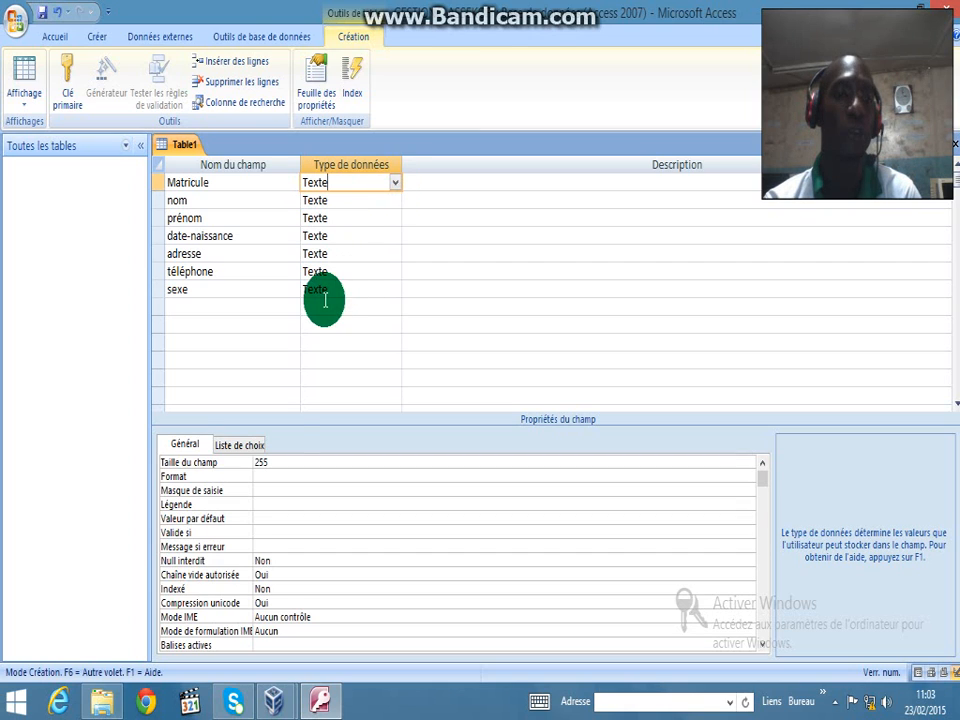
click(278, 463)
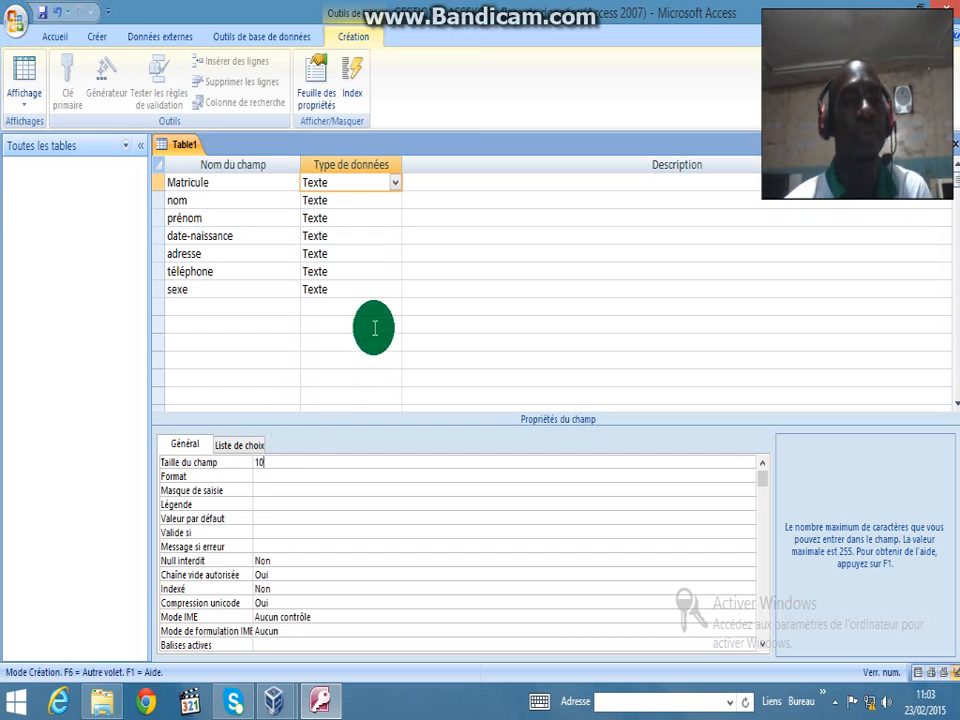
click(352, 203)
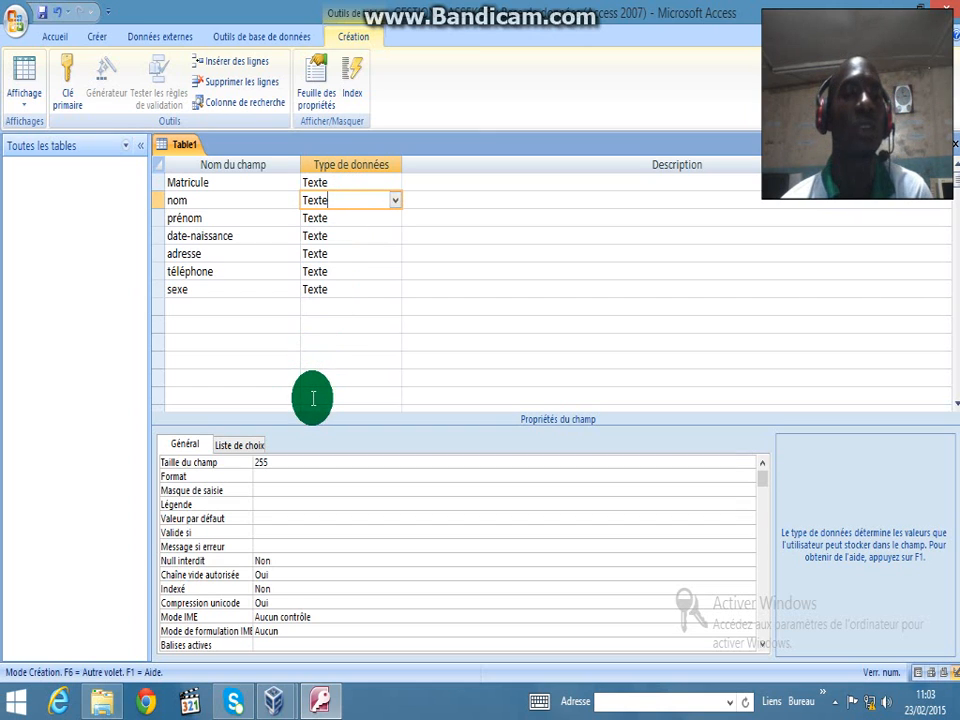
click(297, 463)
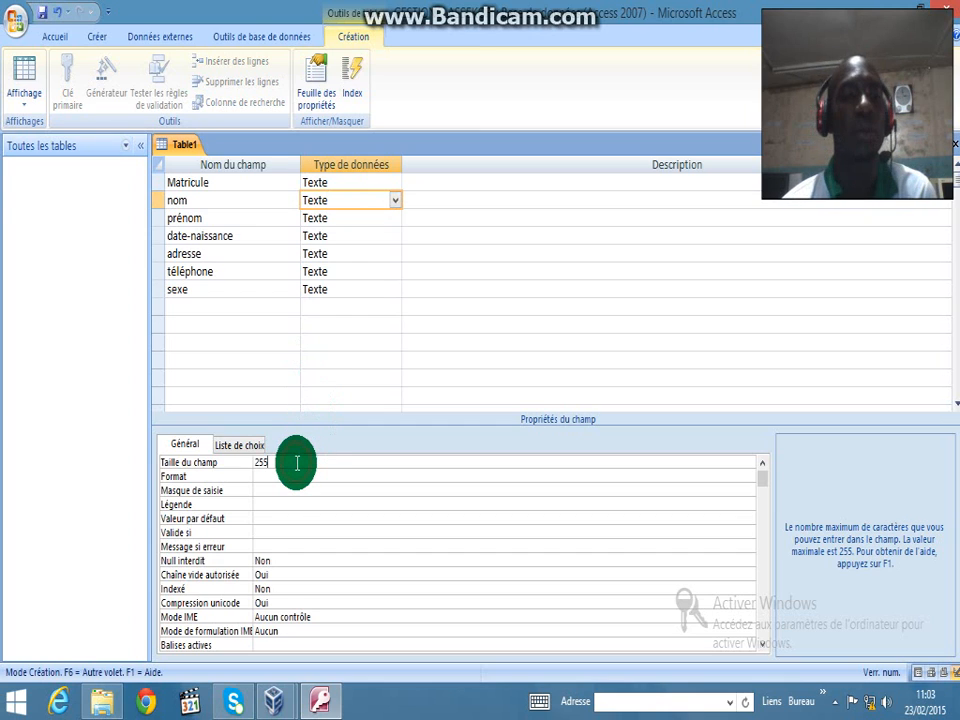
key(BackSpace)
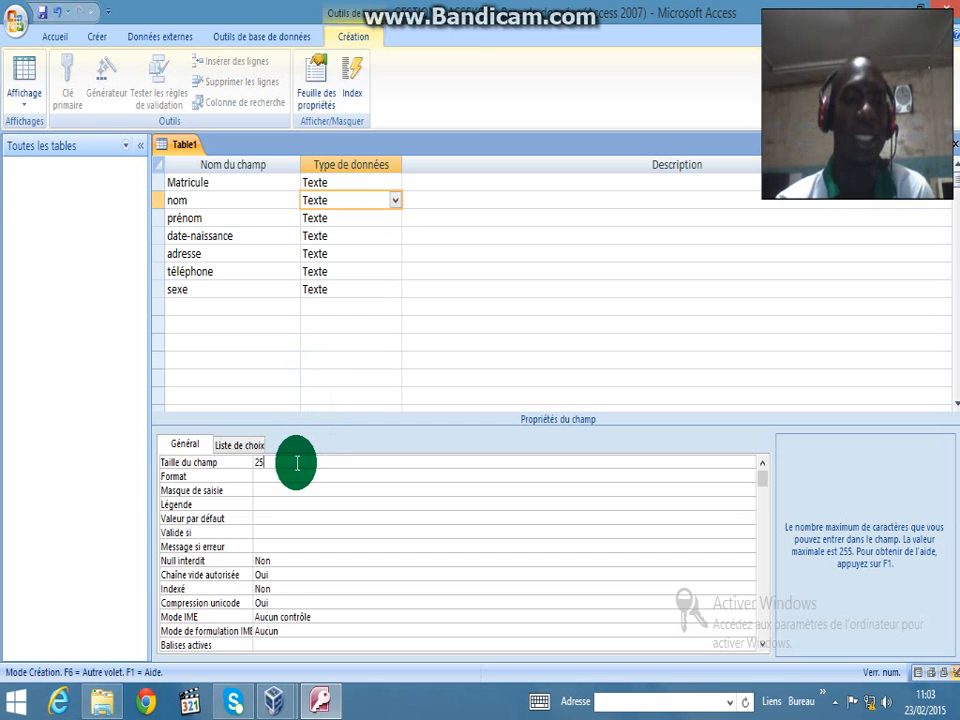
click(340, 217)
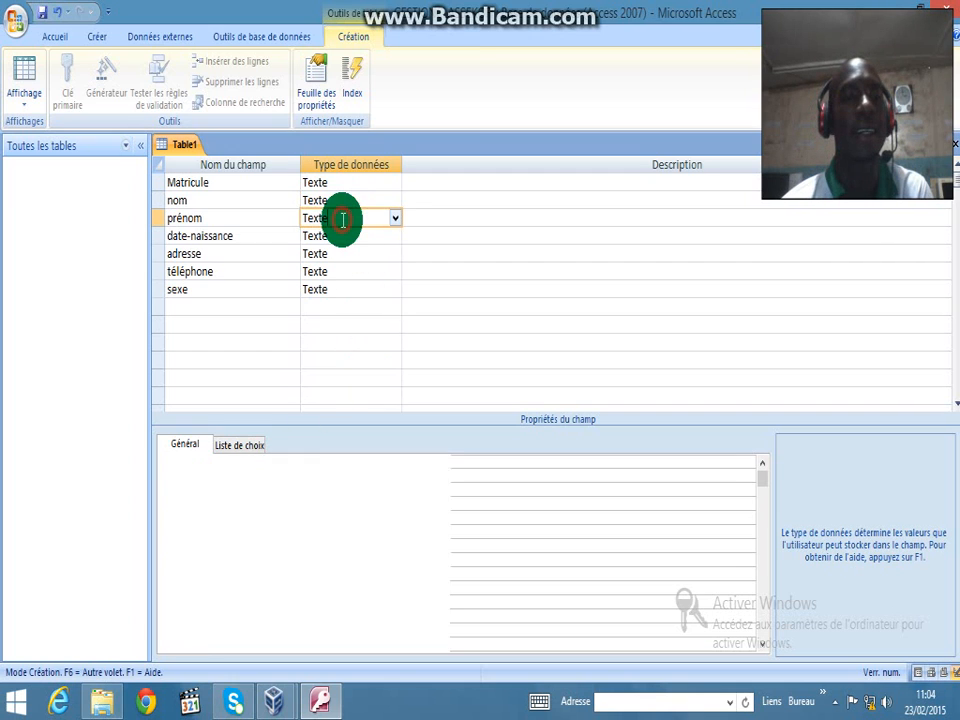
click(281, 463)
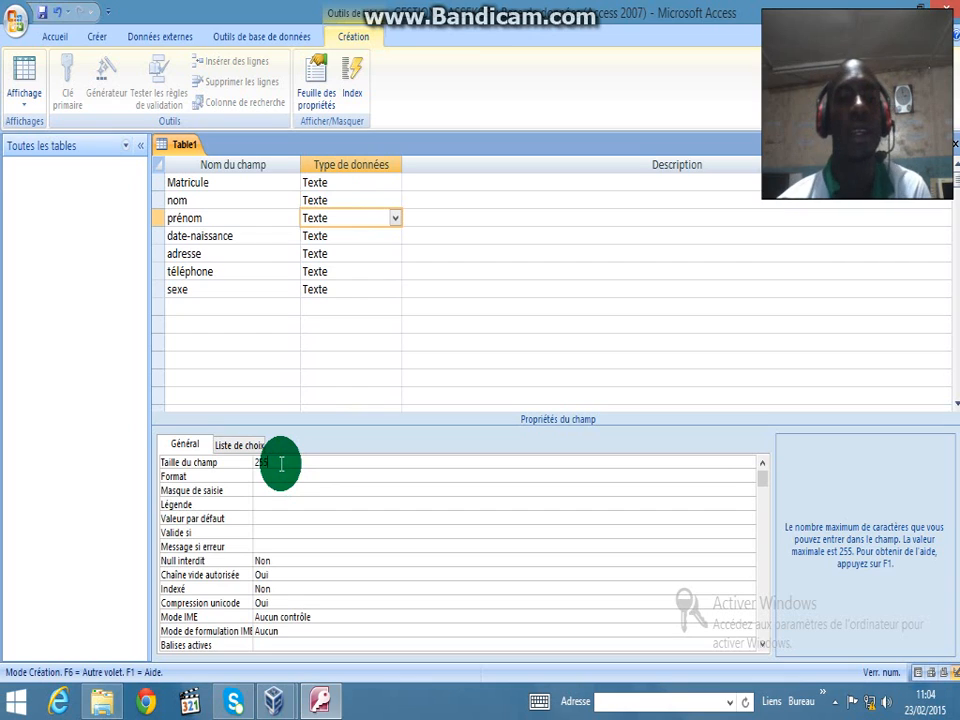
key(BackSpace)
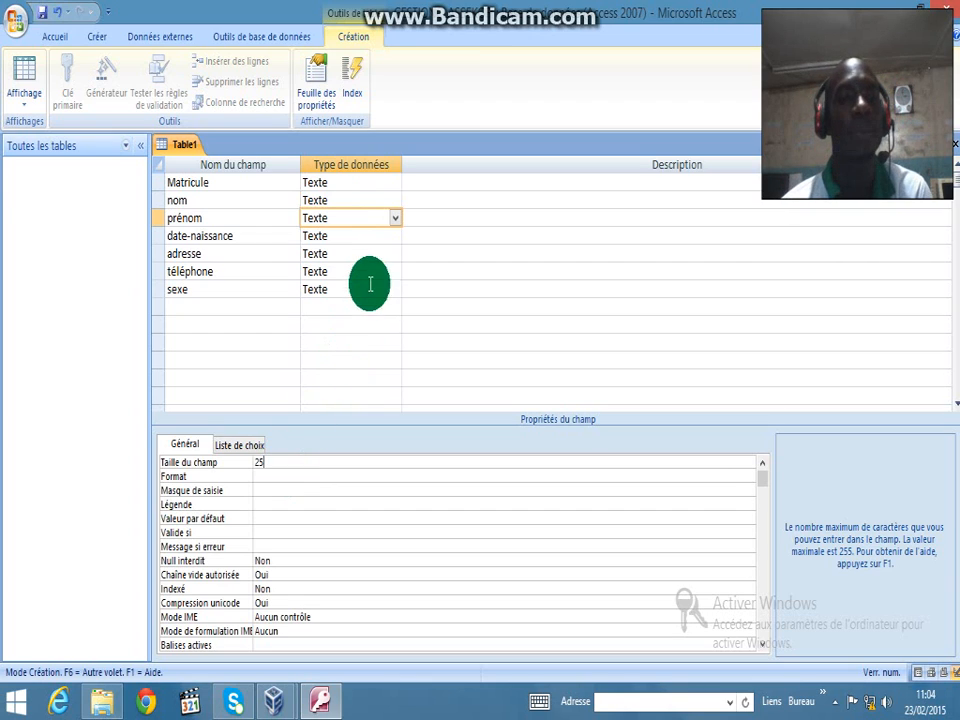
click(356, 236)
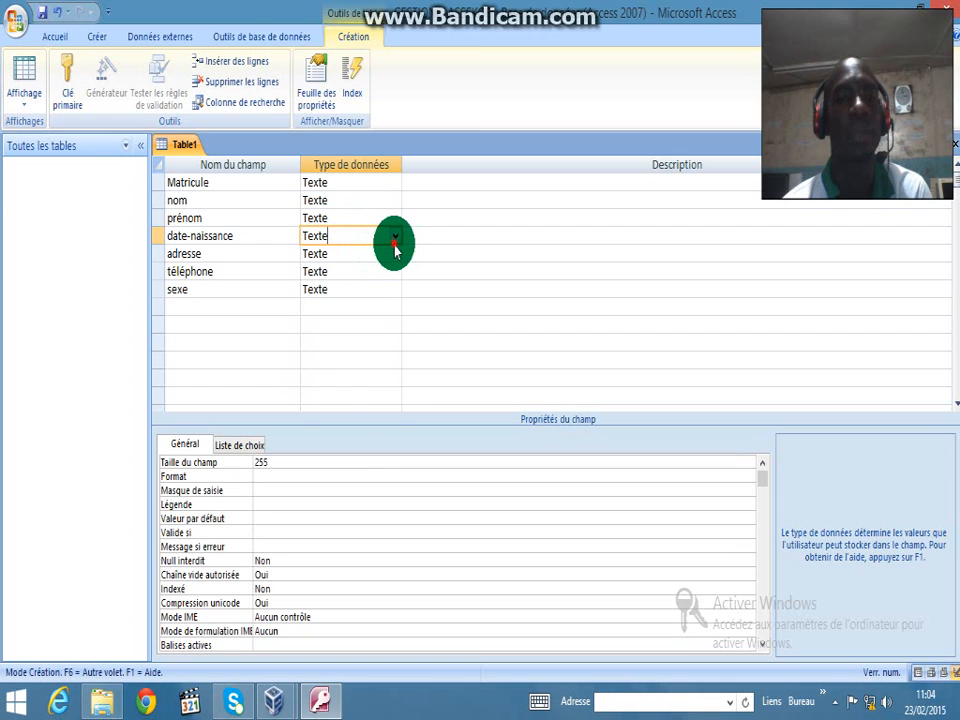
Make date-naissance Date/Heure with Date, complet format and a 00/00/00 input mask
click(395, 240)
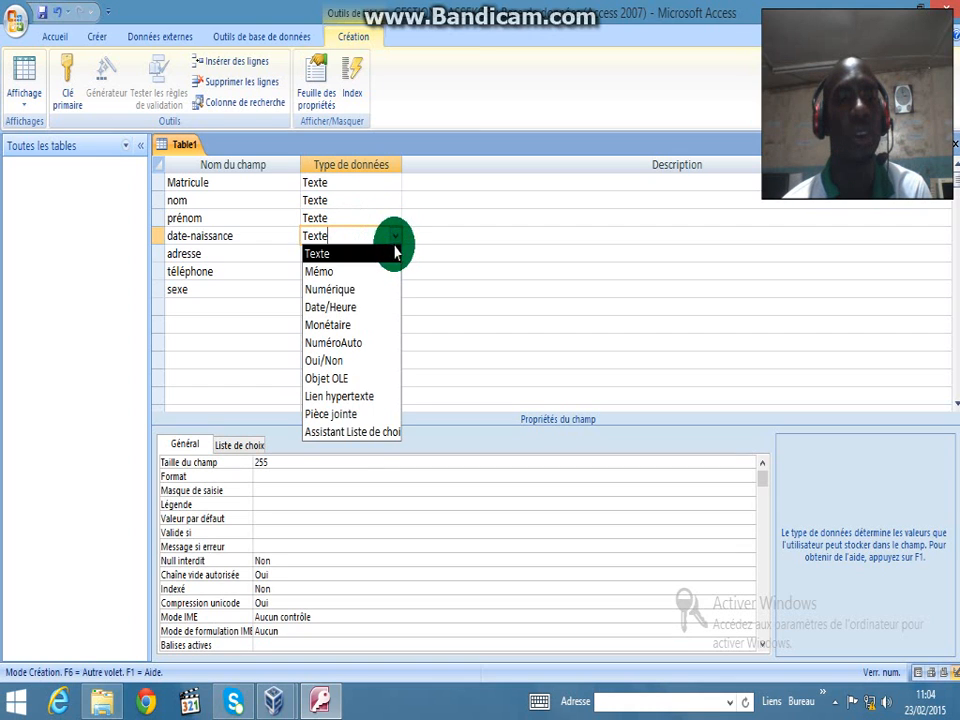
click(347, 309)
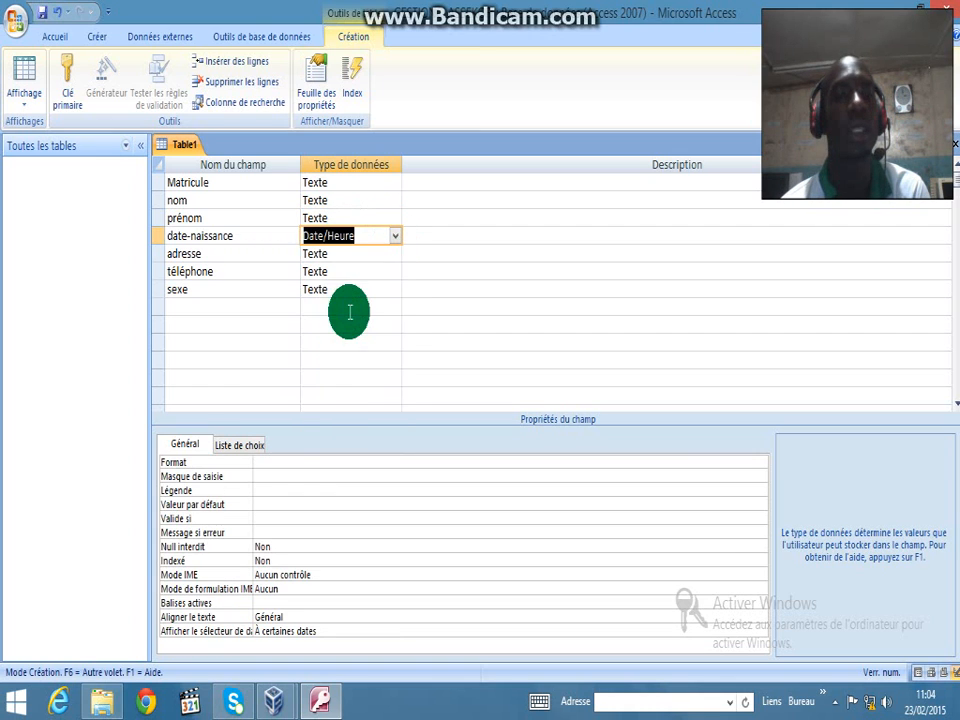
click(275, 459)
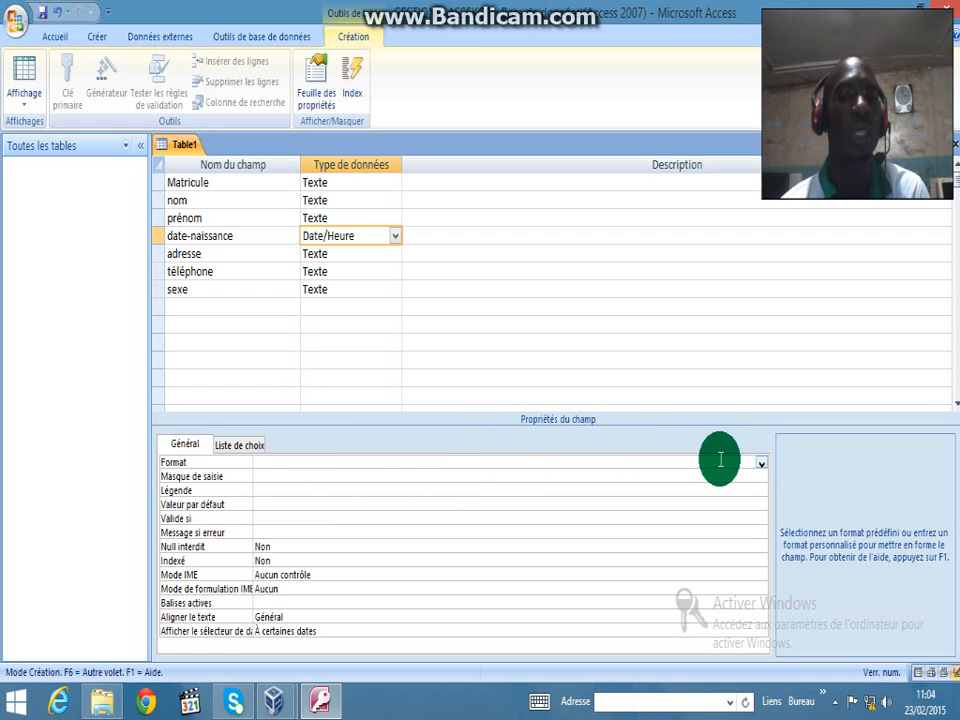
click(761, 463)
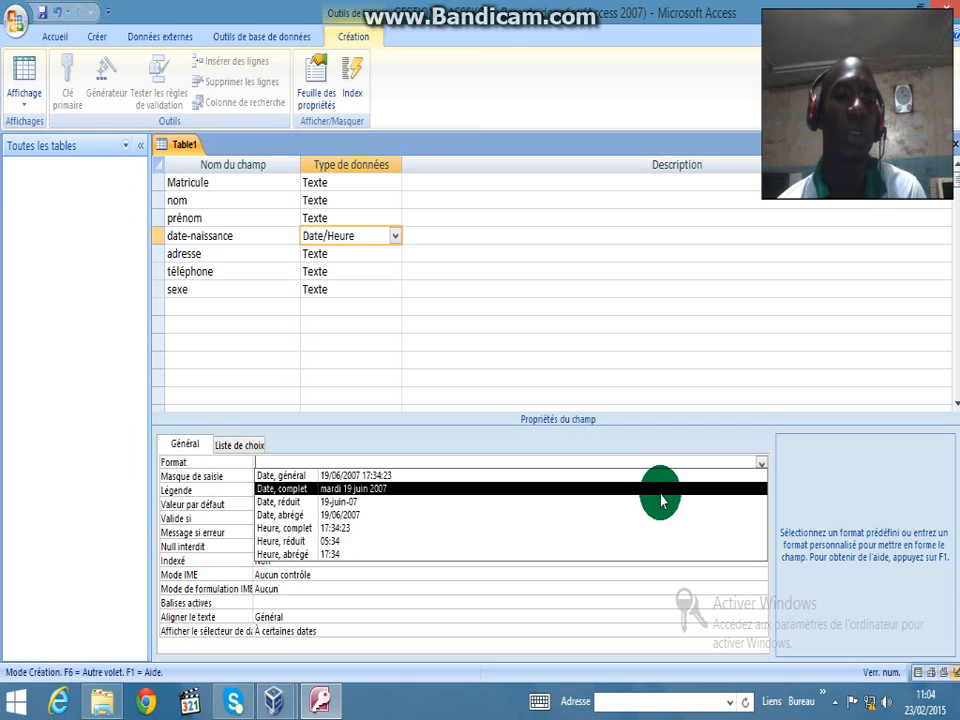
click(661, 494)
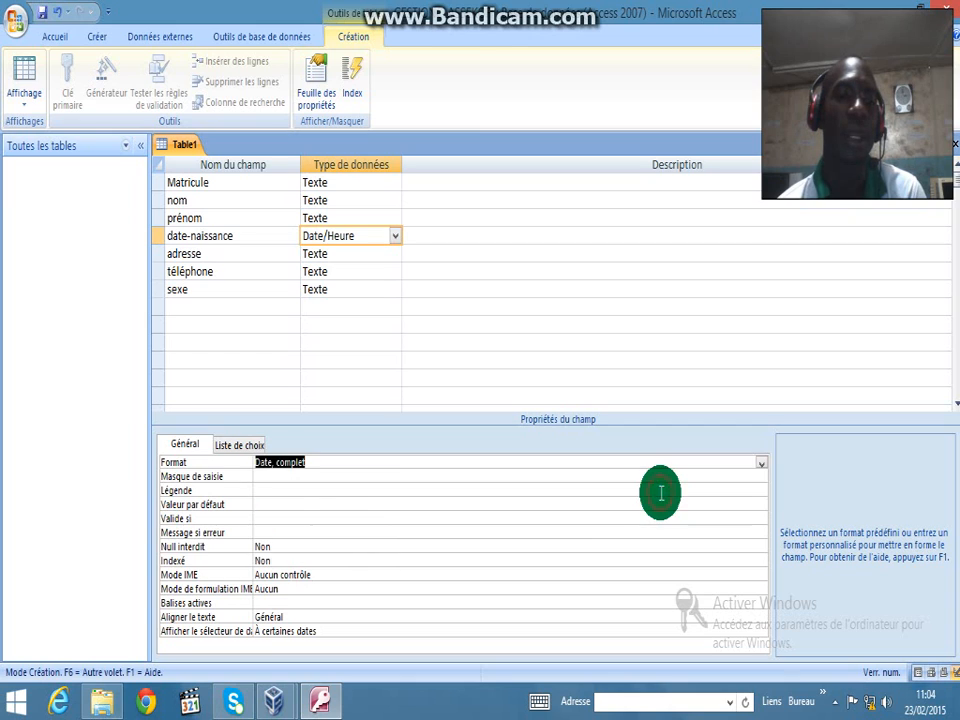
click(297, 478)
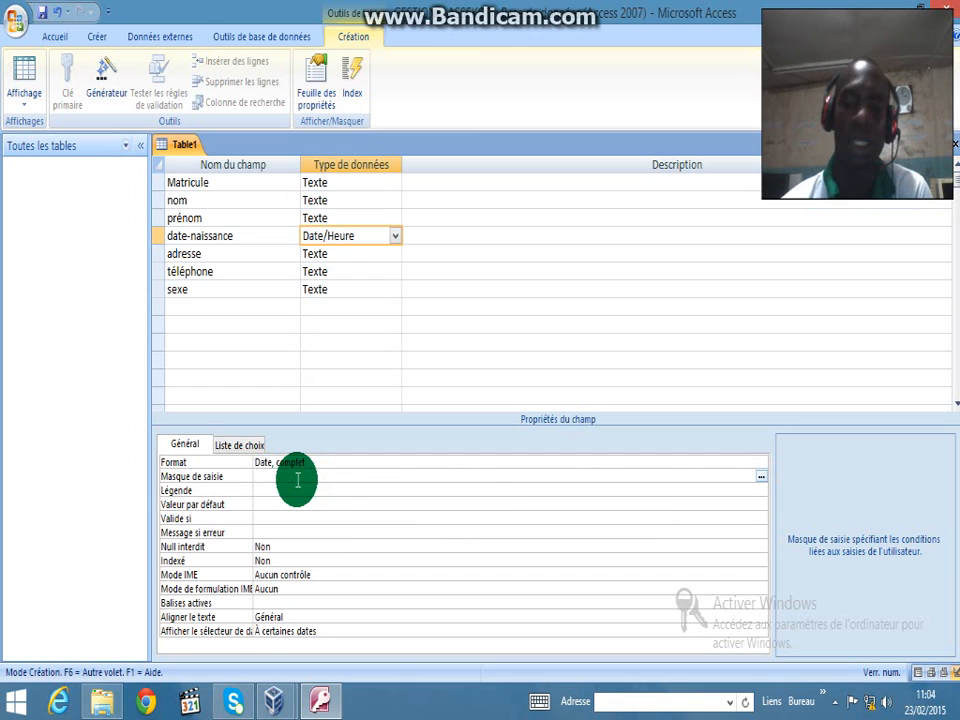
text(00/)
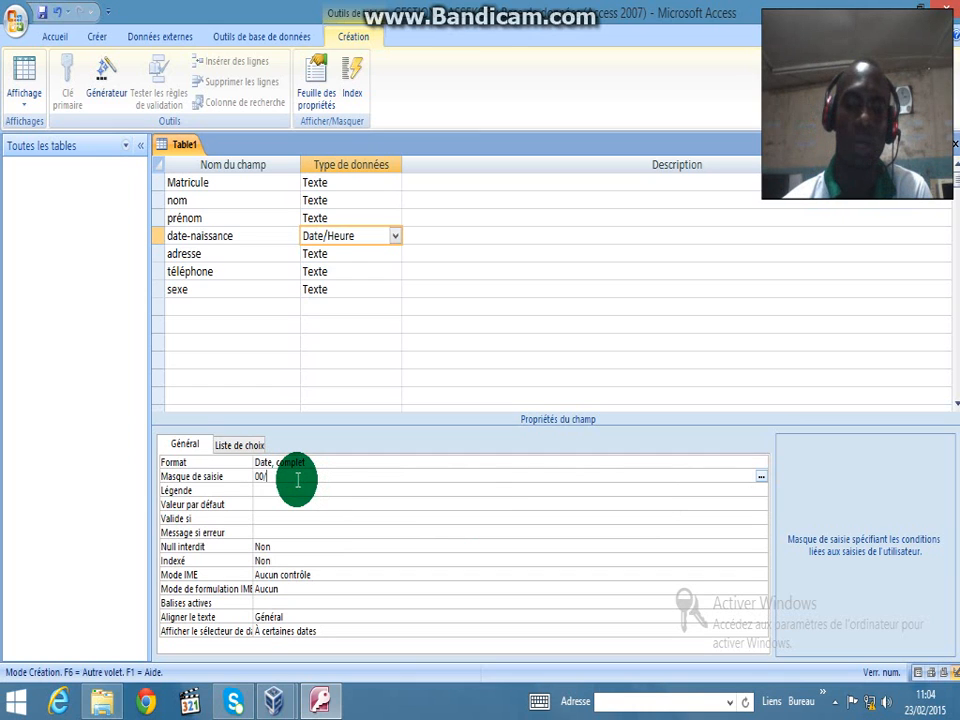
text(00/)
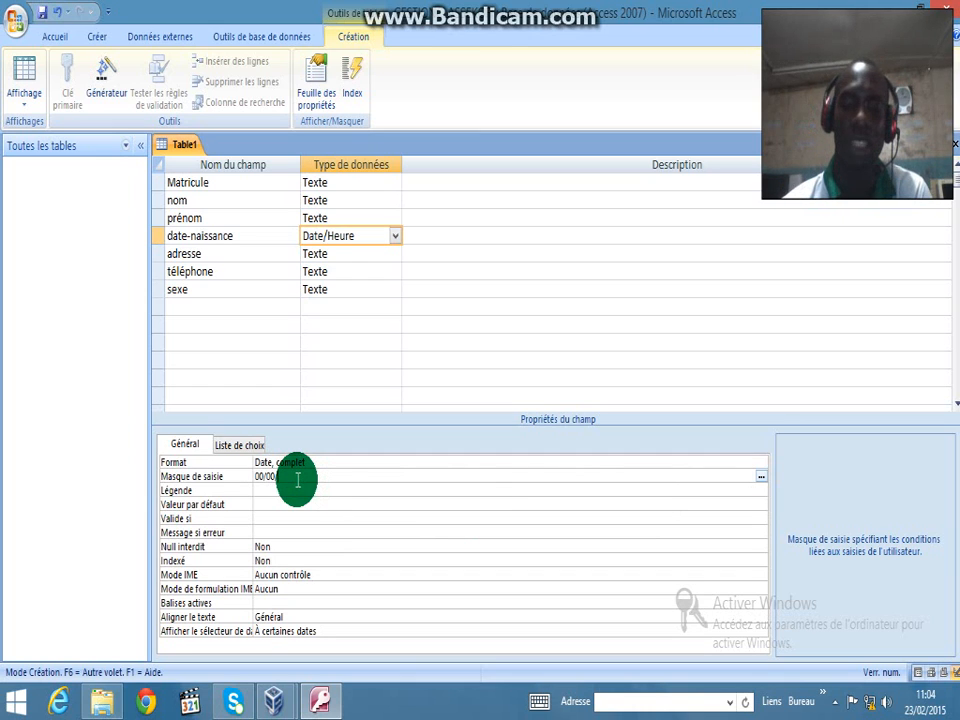
text(00)
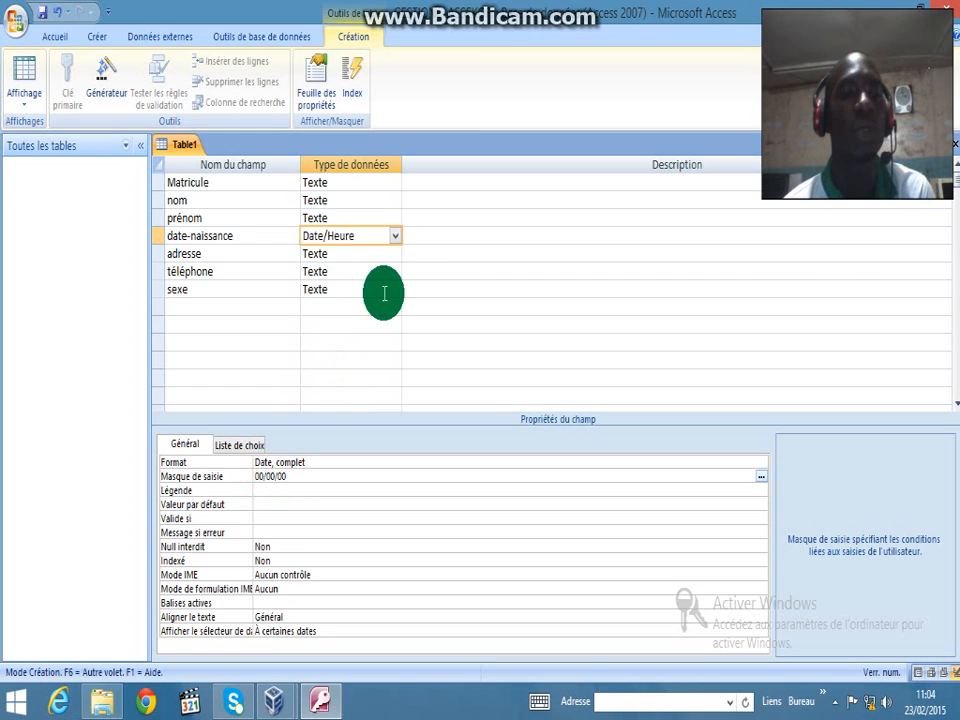
click(350, 252)
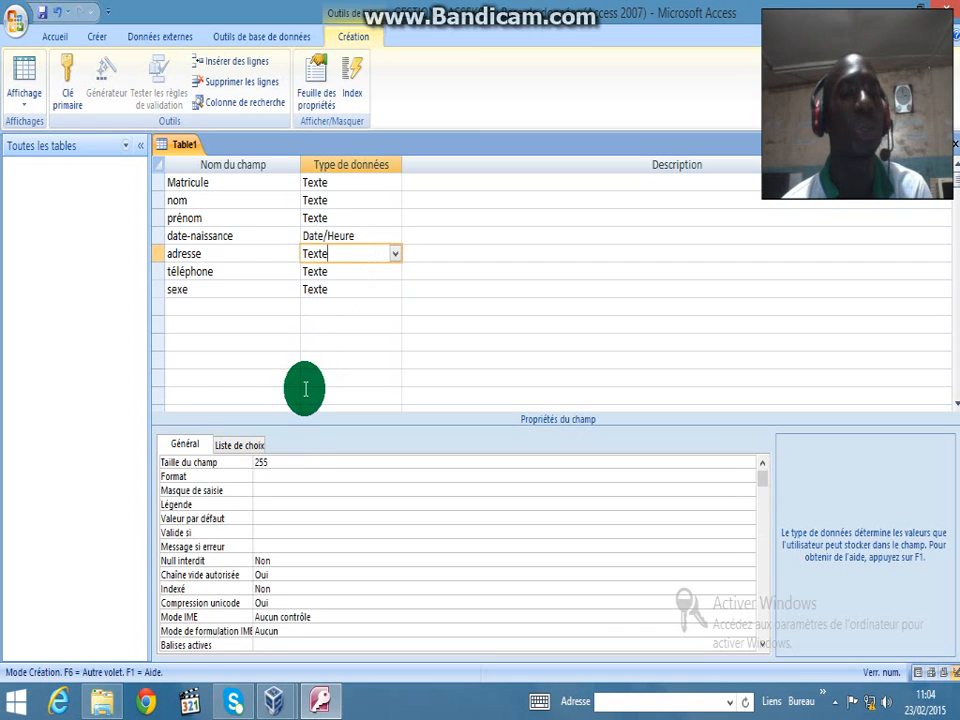
Cap adresse at 25 characters and change téléphone to Numérique
click(300, 460)
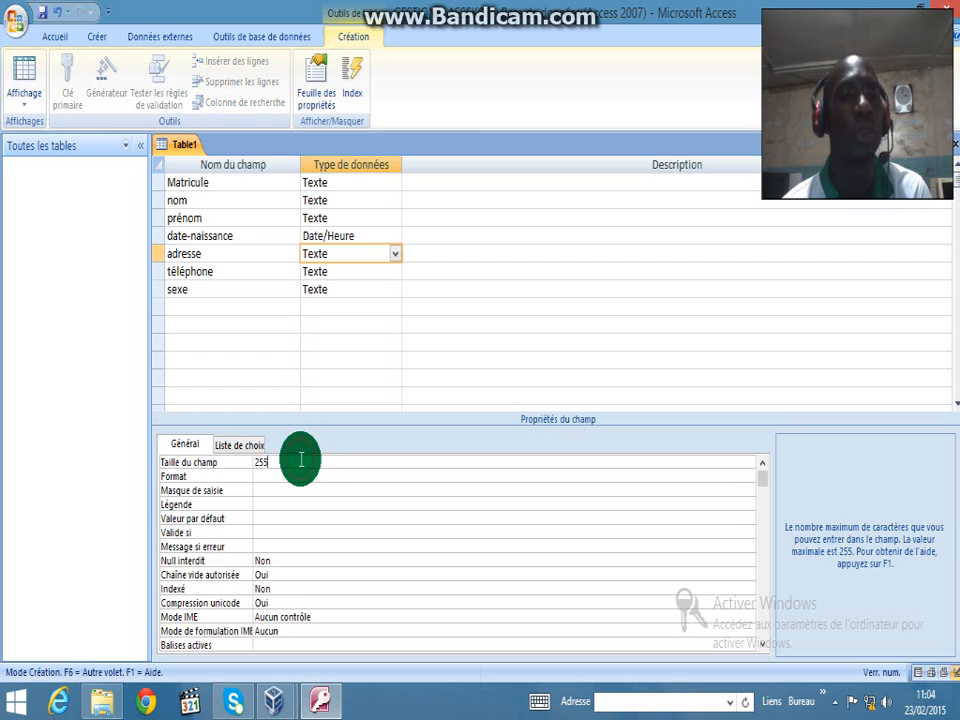
key(BackSpace)
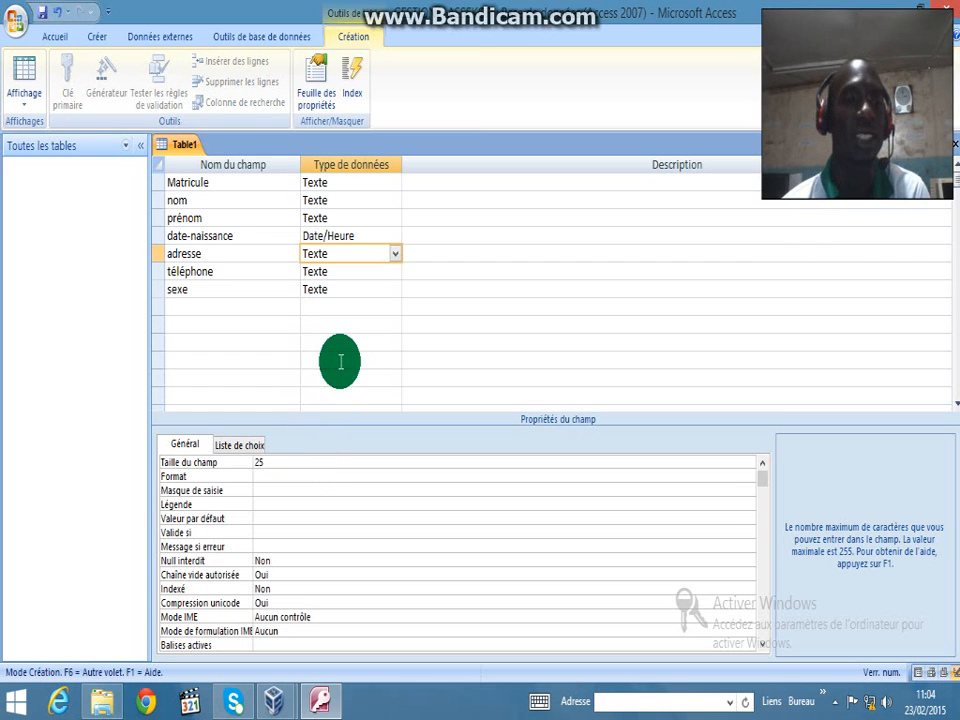
click(367, 271)
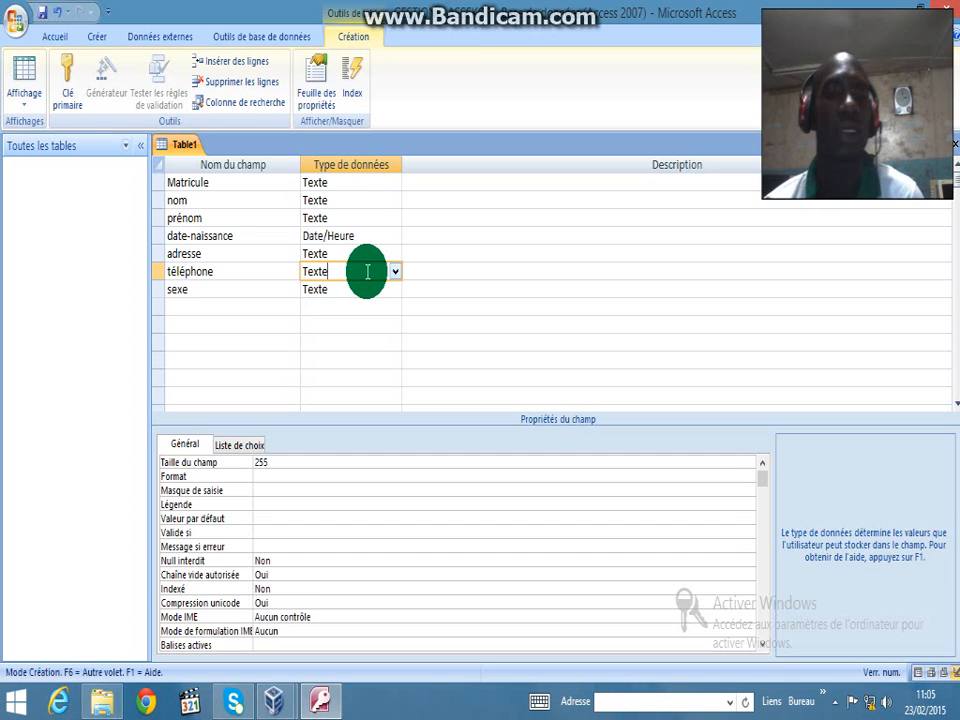
click(395, 271)
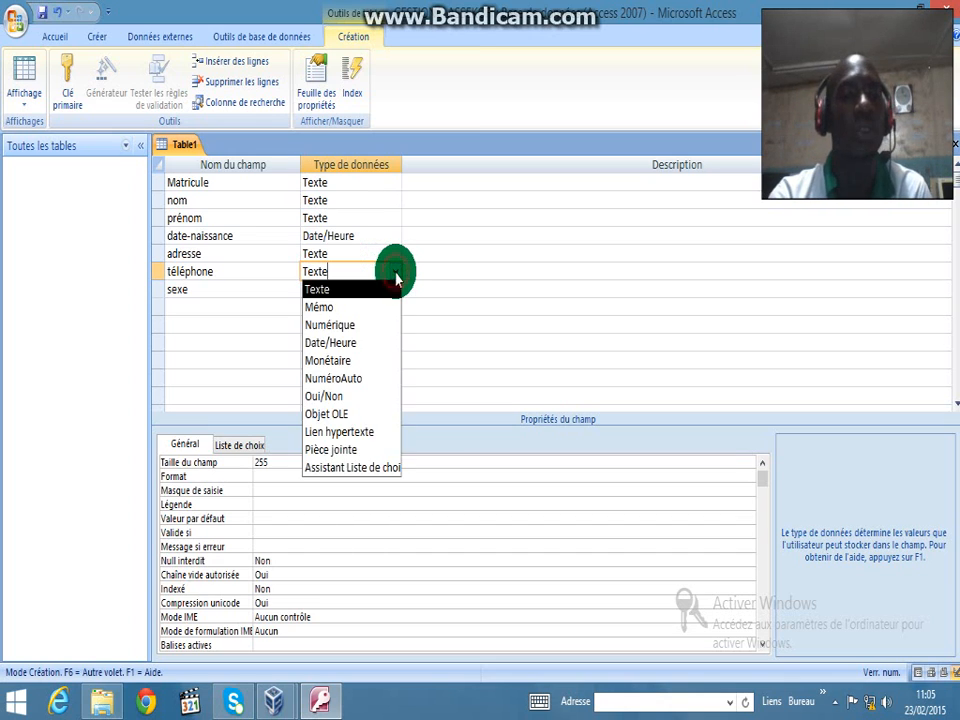
click(345, 325)
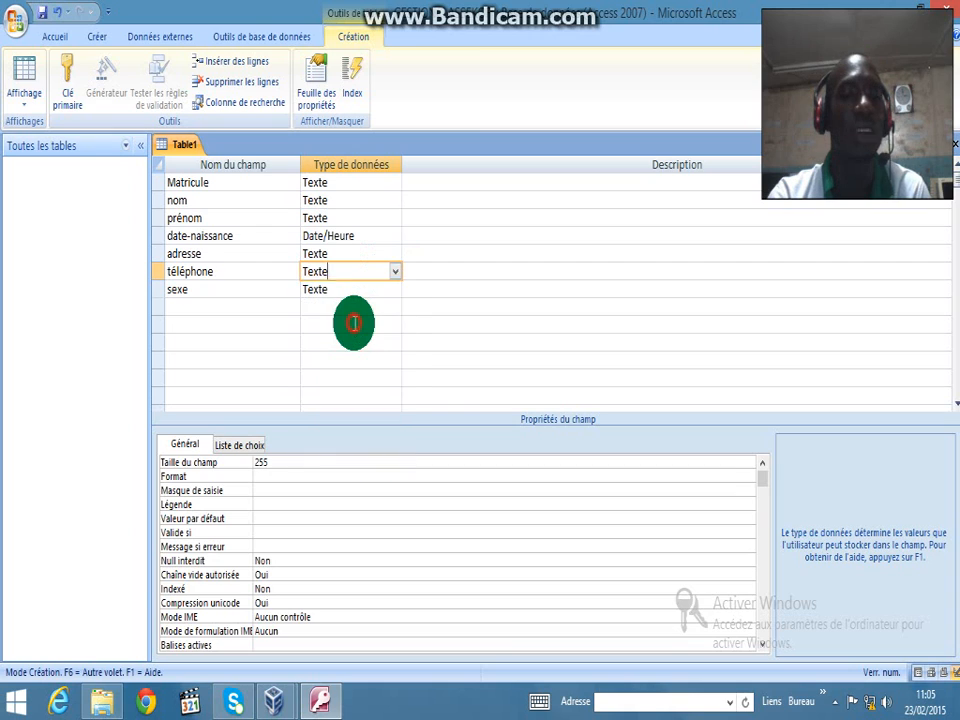
Give téléphone 0 decimal places and a 000 00 00 00 input mask
click(289, 486)
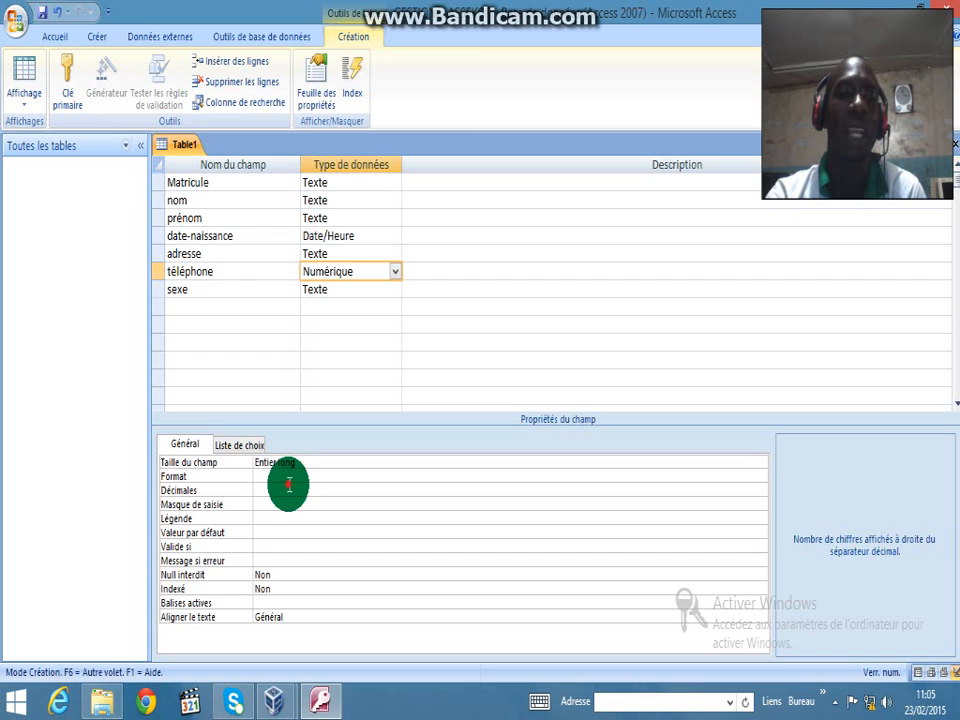
key(BackSpace)
key(BackSpace)
key(BackSpace)
key(BackSpace)
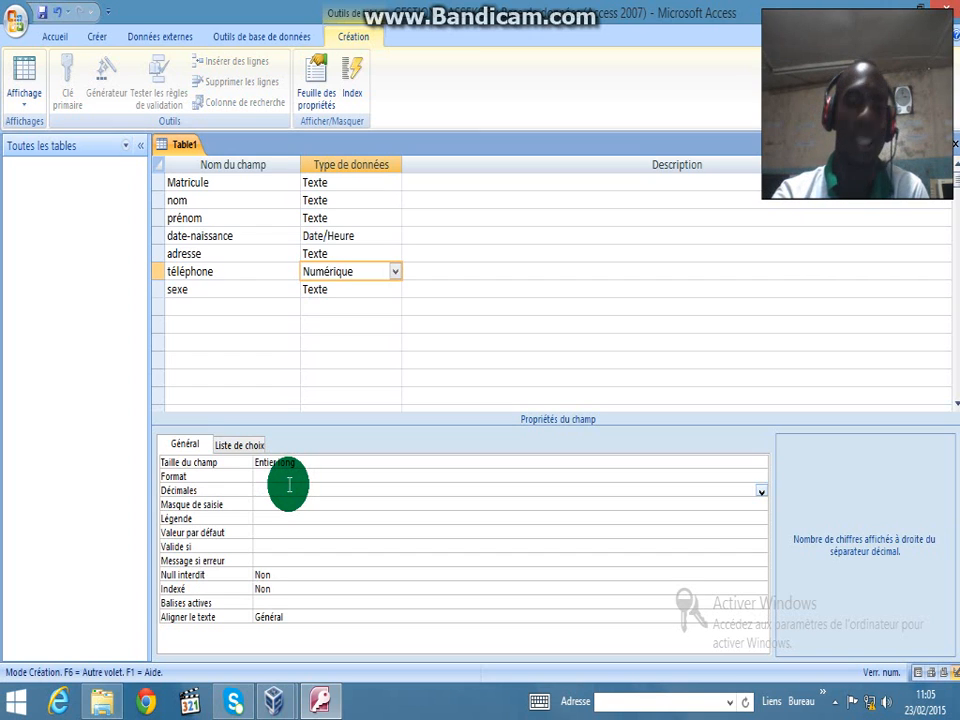
text(0)
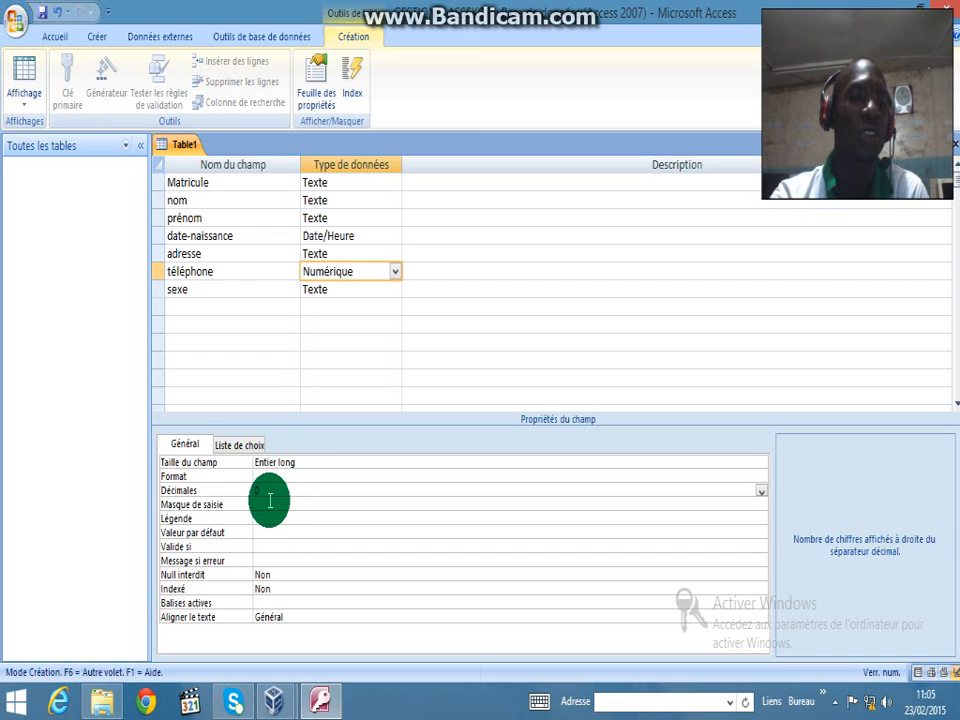
click(270, 501)
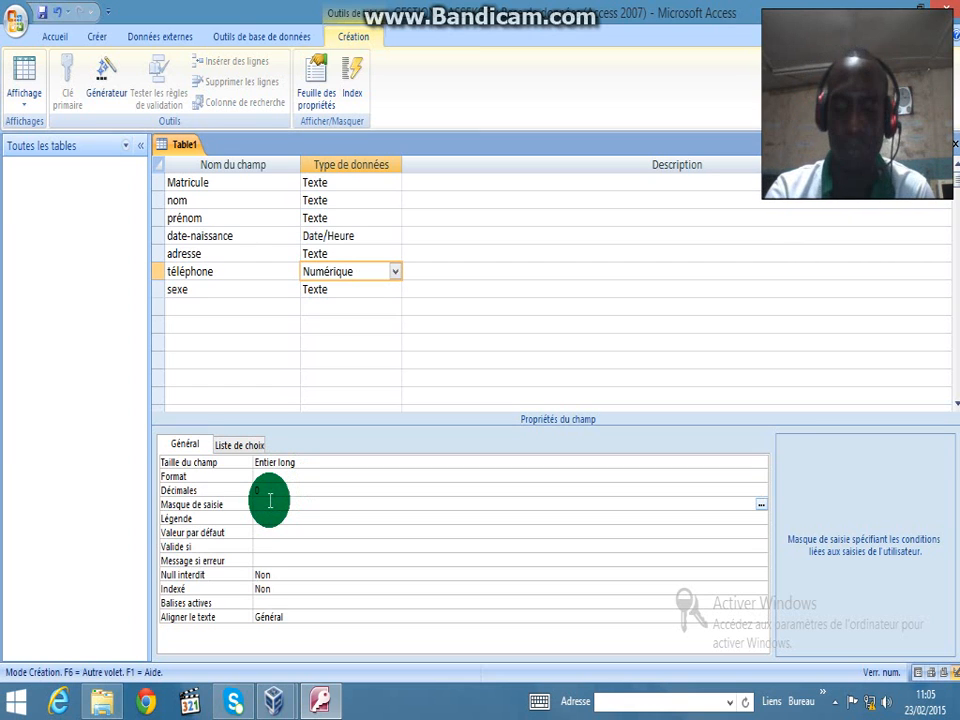
text(000)
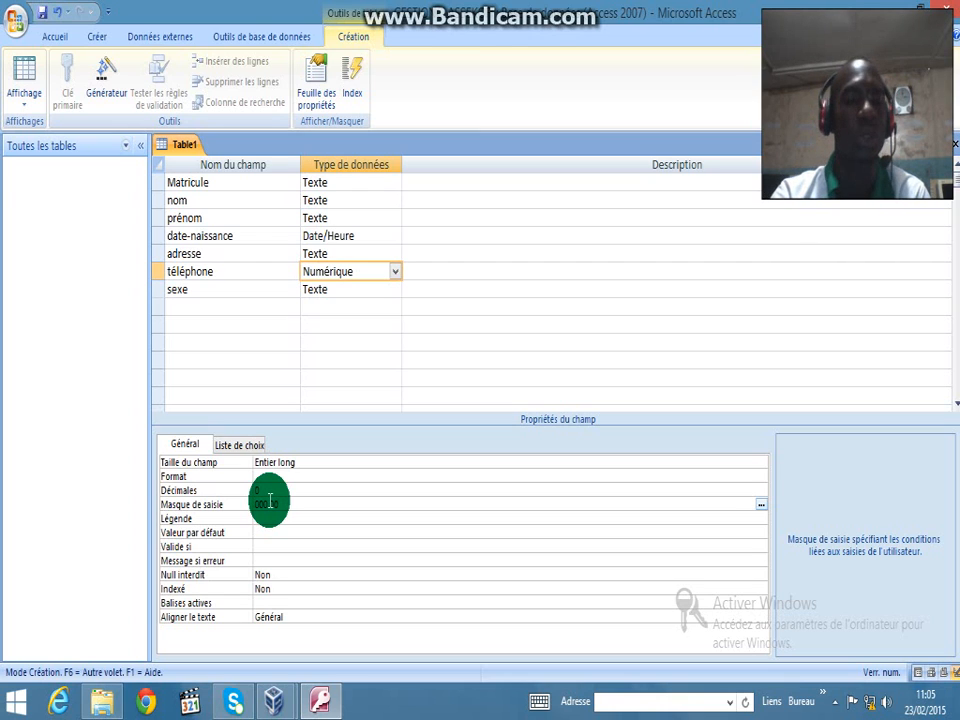
text(00 00 00)
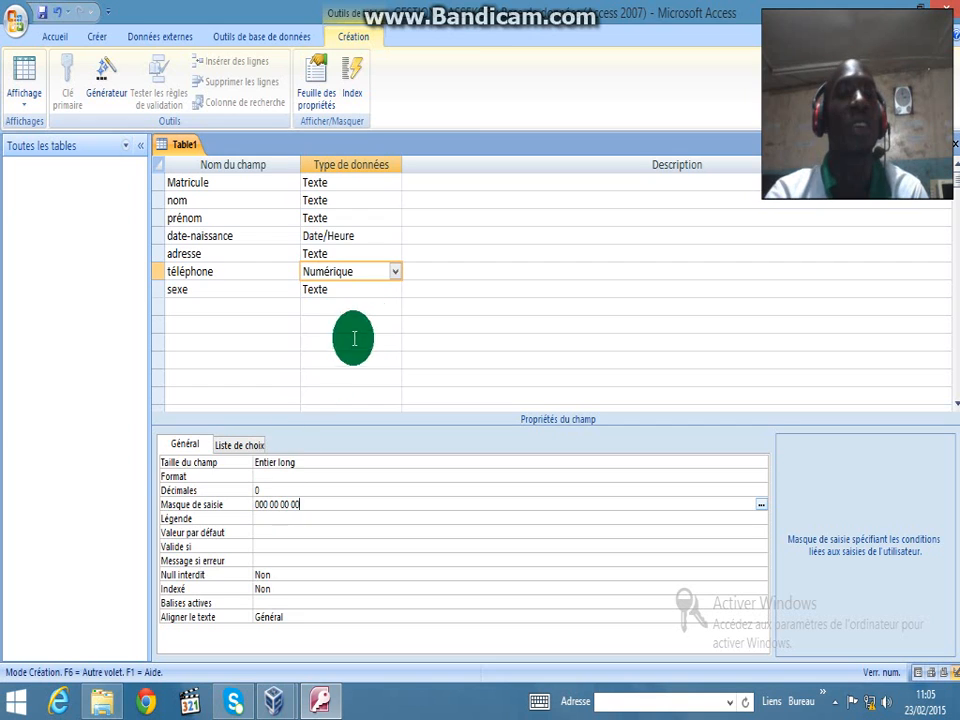
click(365, 286)
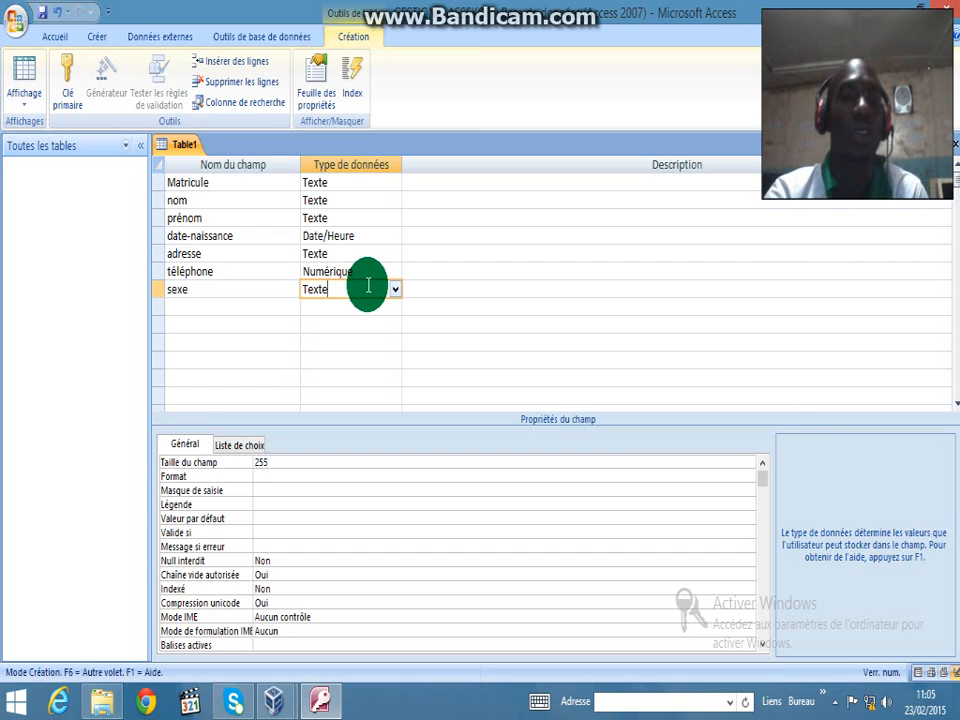
Build a sexe lookup list with the typed values M and F, keeping the label sexe
click(395, 289)
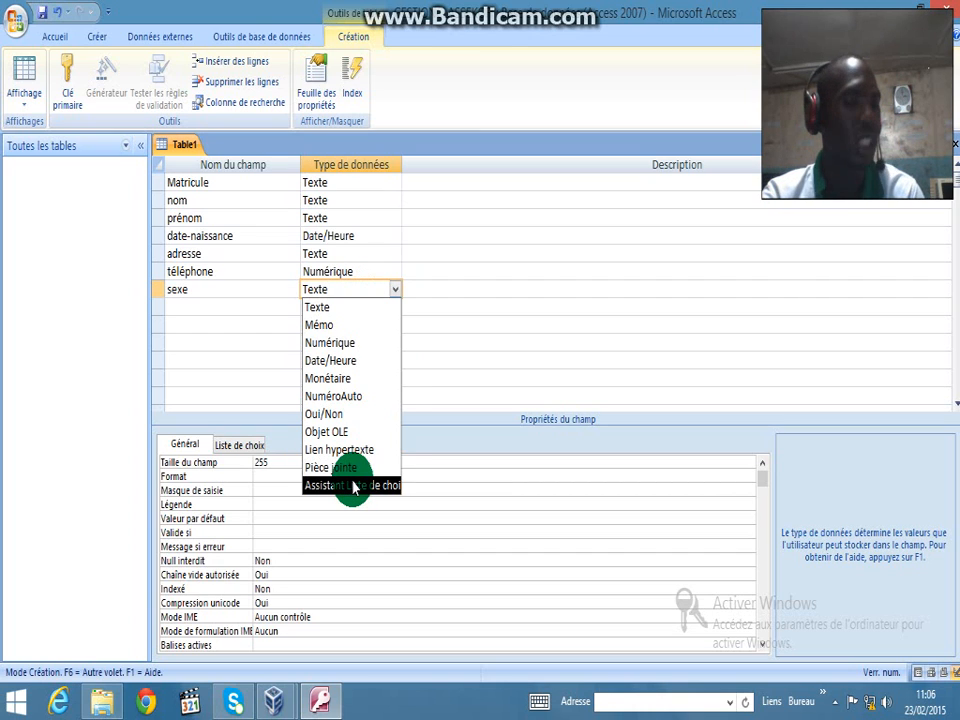
click(352, 485)
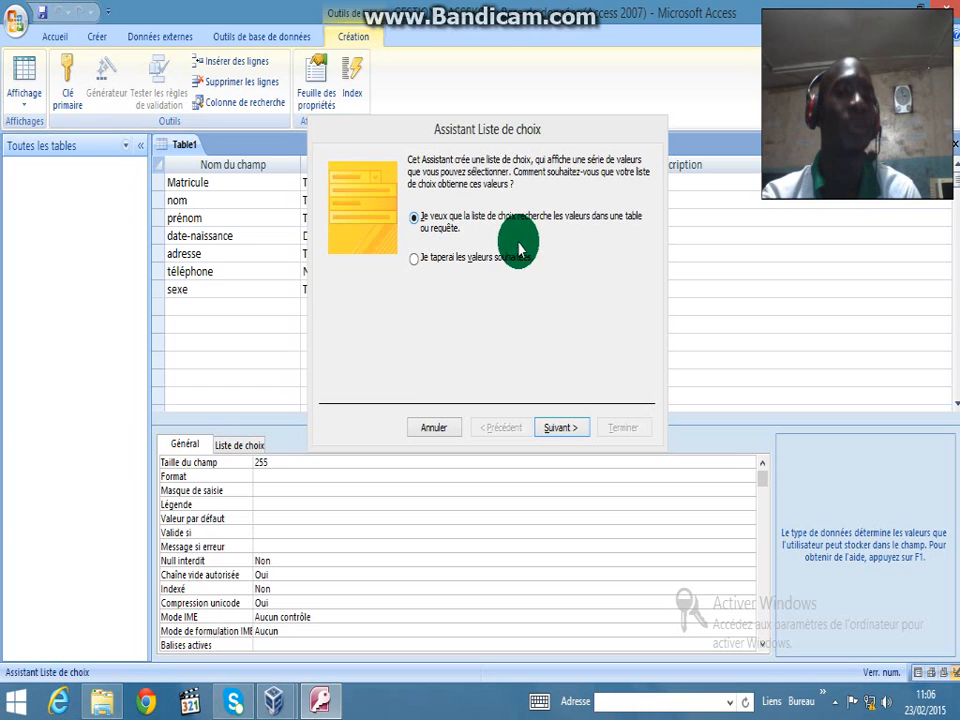
click(415, 260)
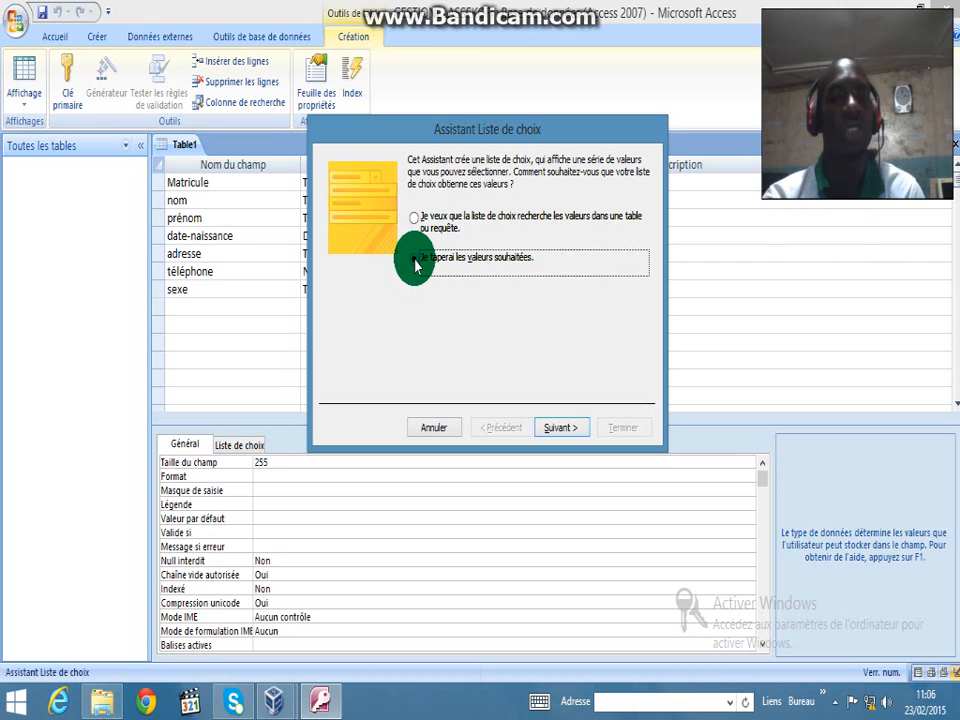
click(563, 428)
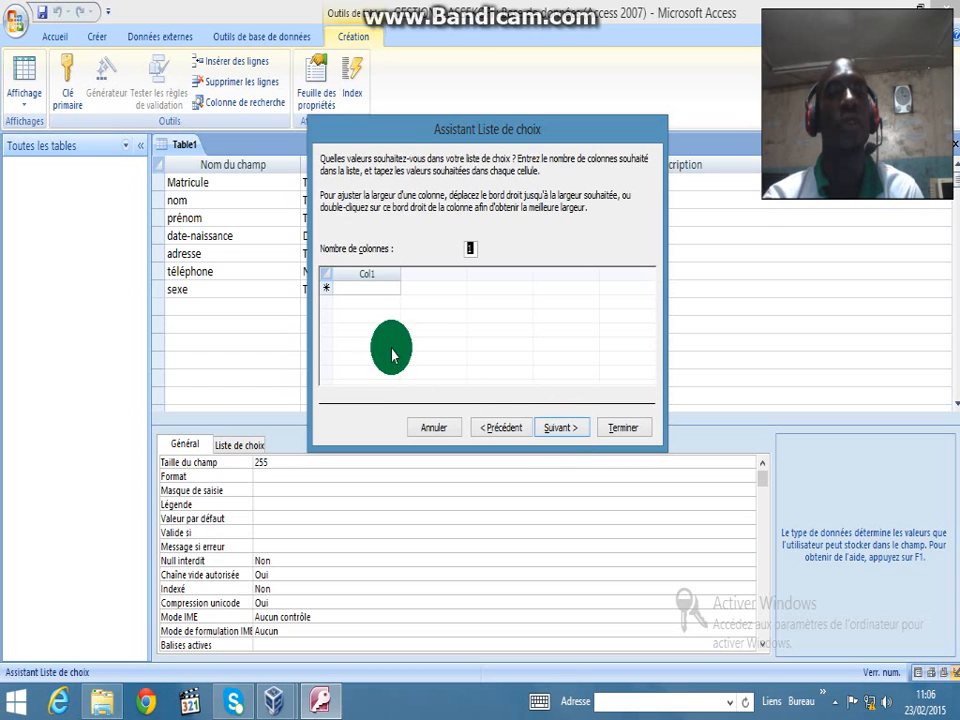
click(361, 288)
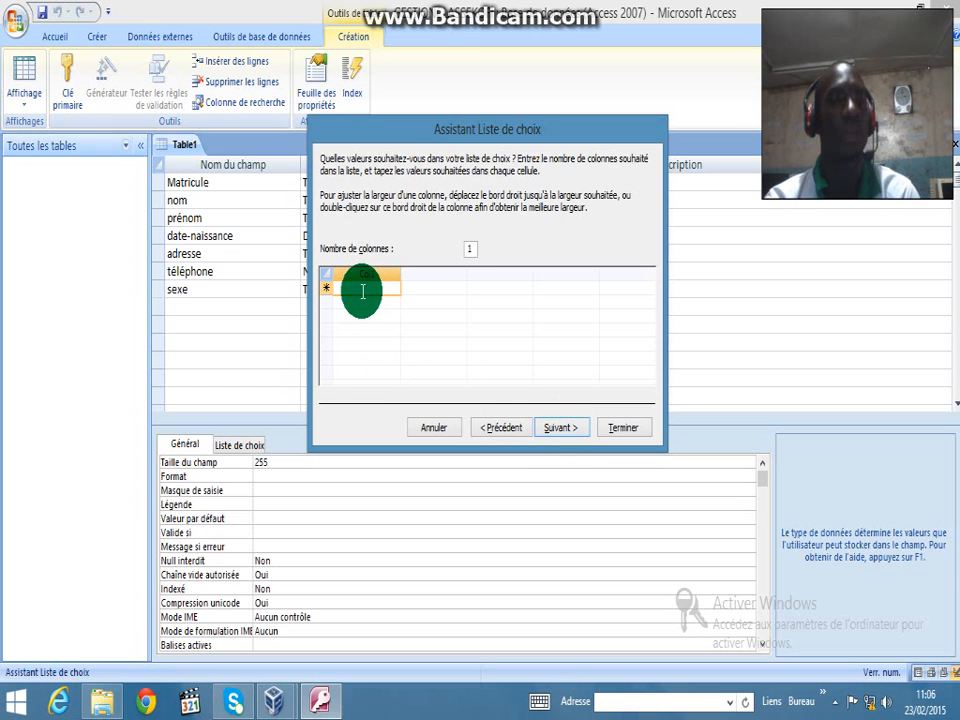
key(Caps_Lock)
text(M)
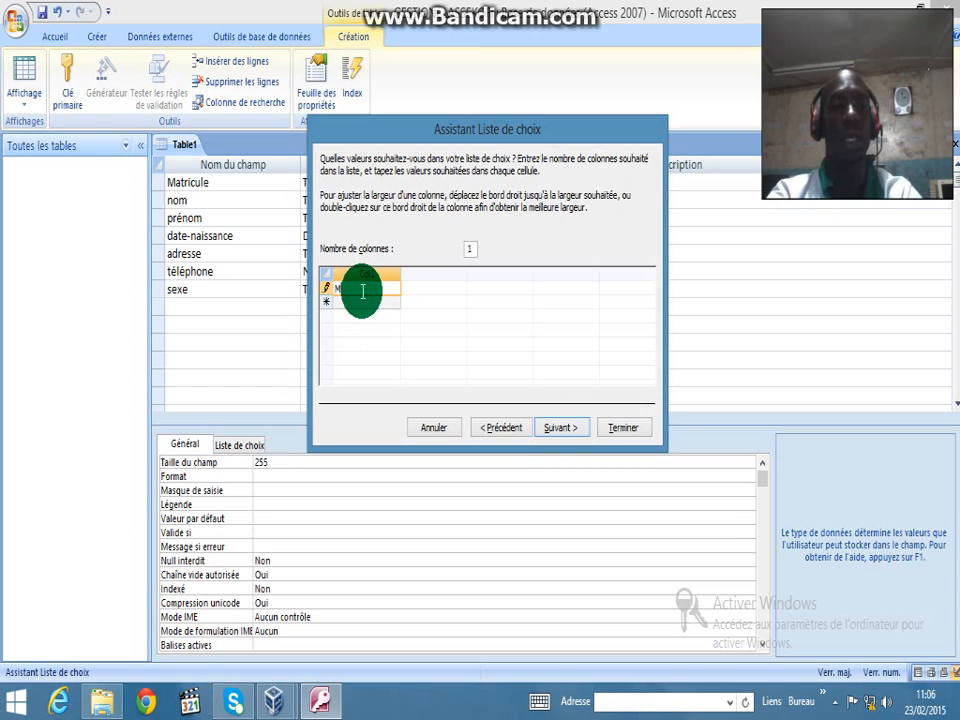
key(Return)
text(F)
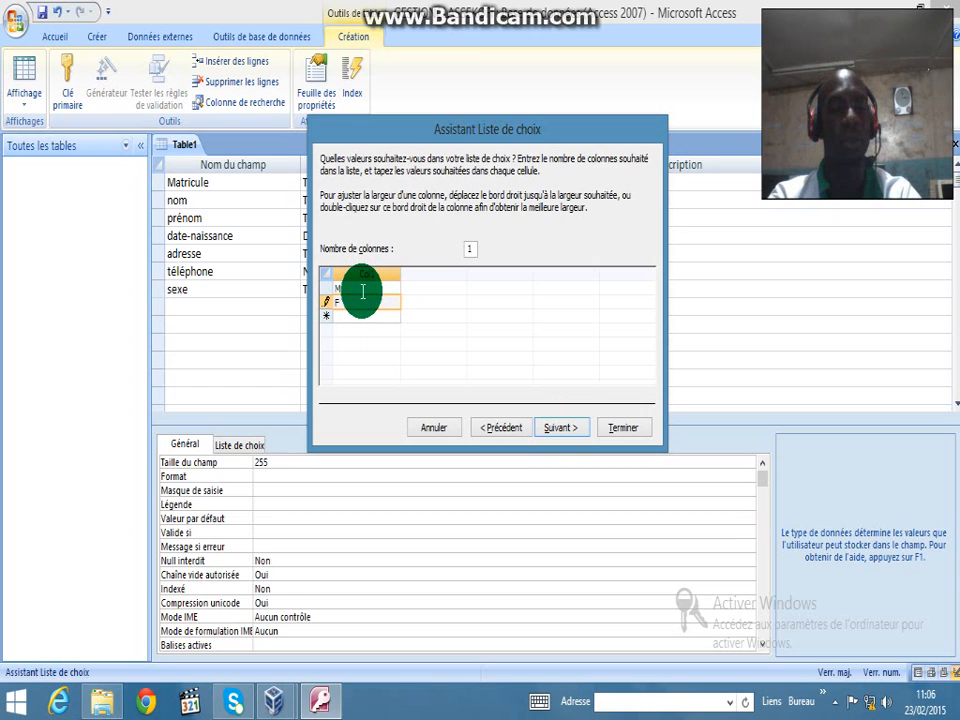
click(560, 428)
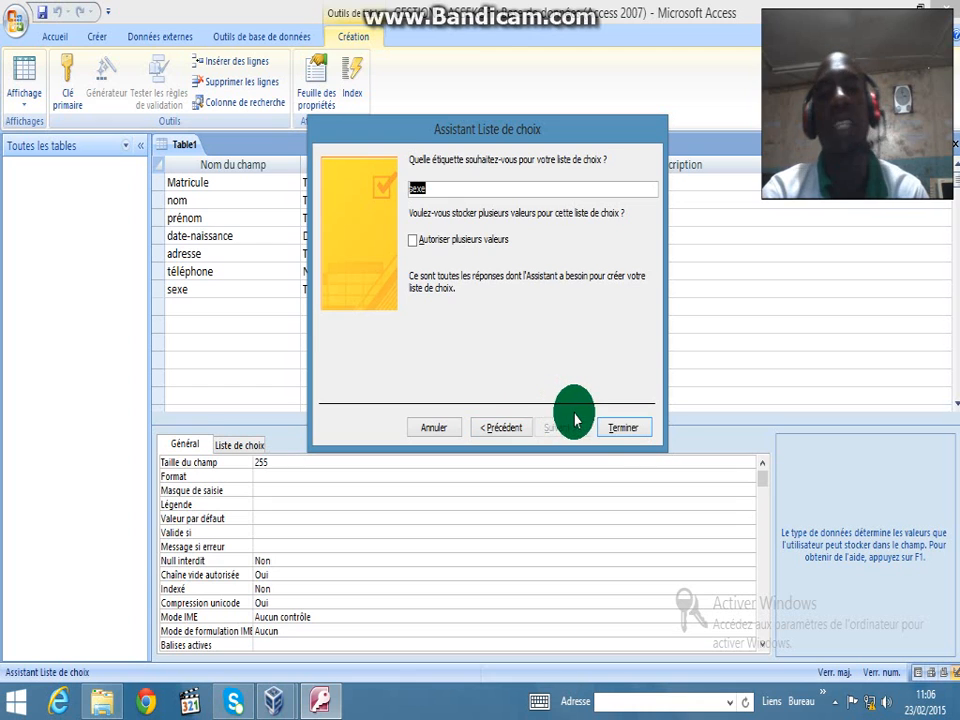
click(622, 432)
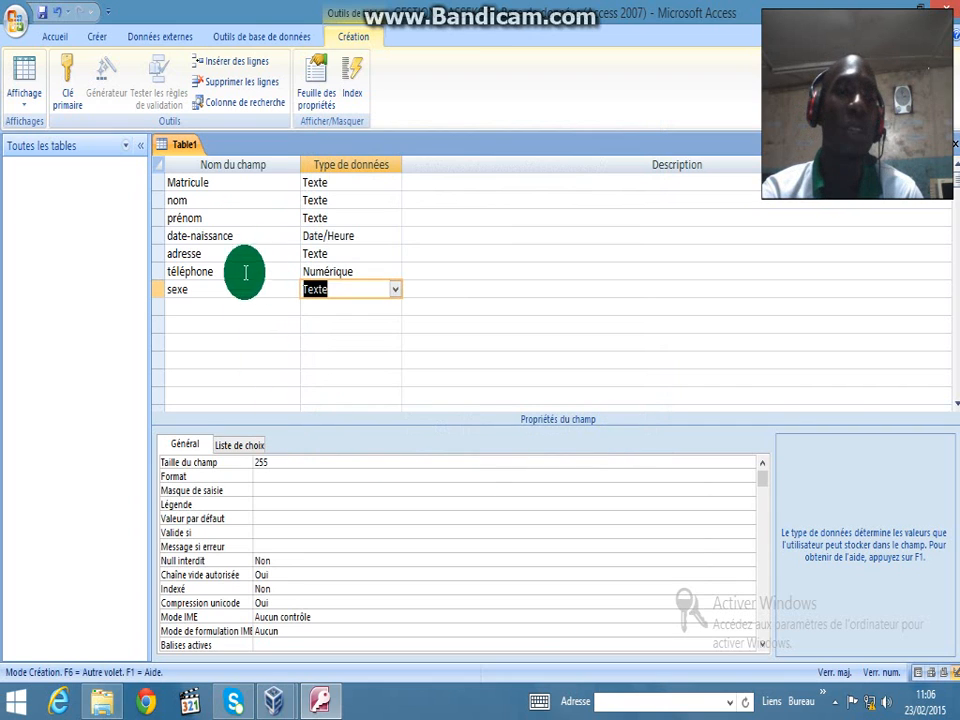
Make Matricule the primary key, save the table as ETUDIANT and close it
click(244, 183)
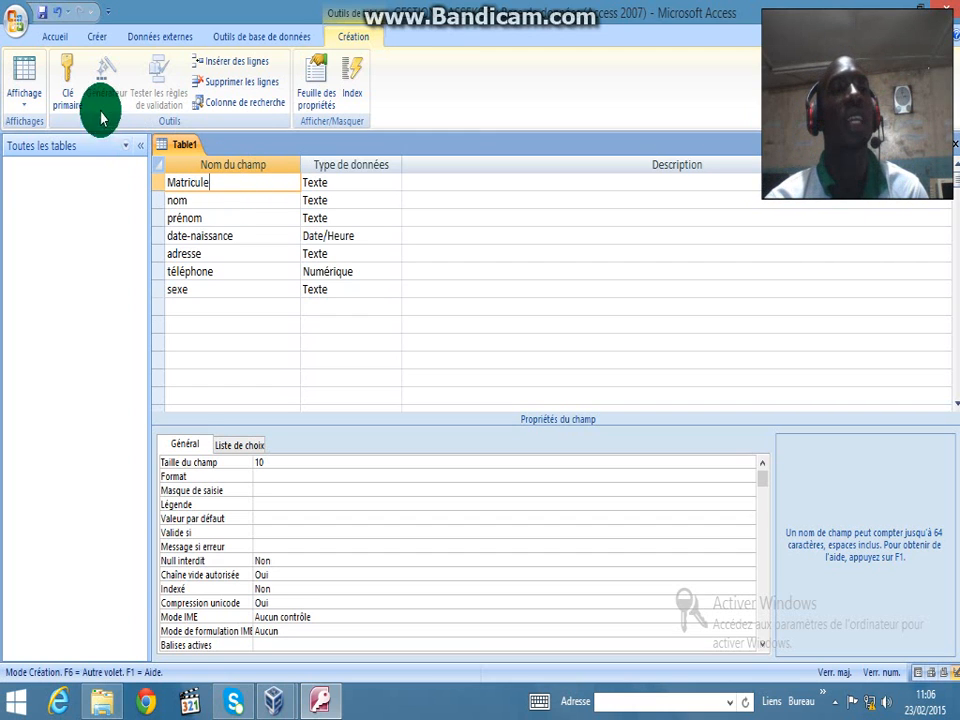
click(74, 92)
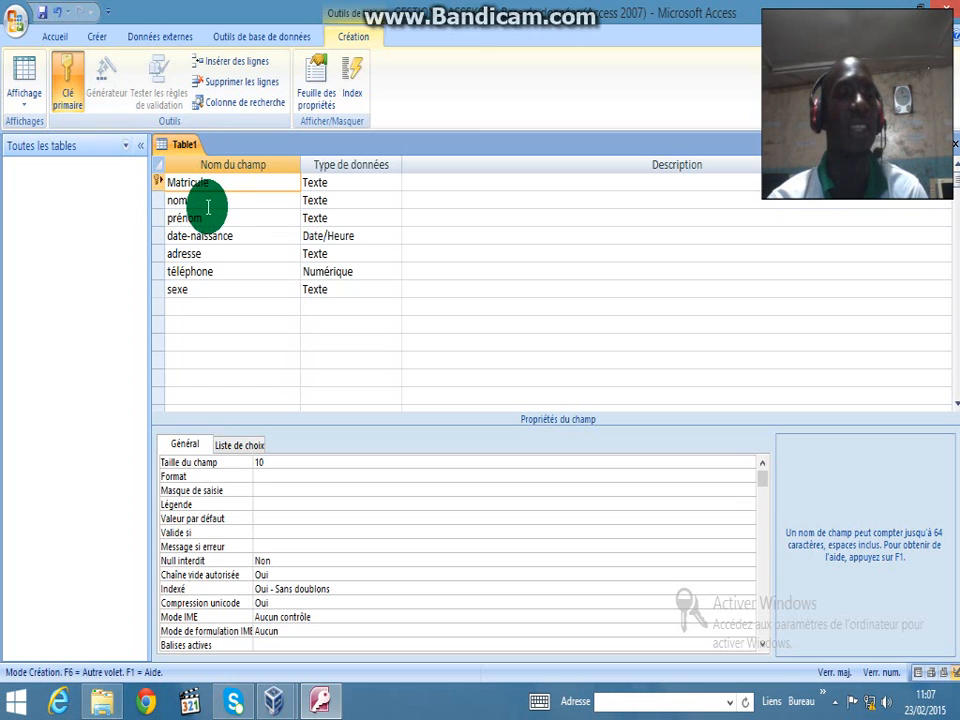
right_click(186, 152)
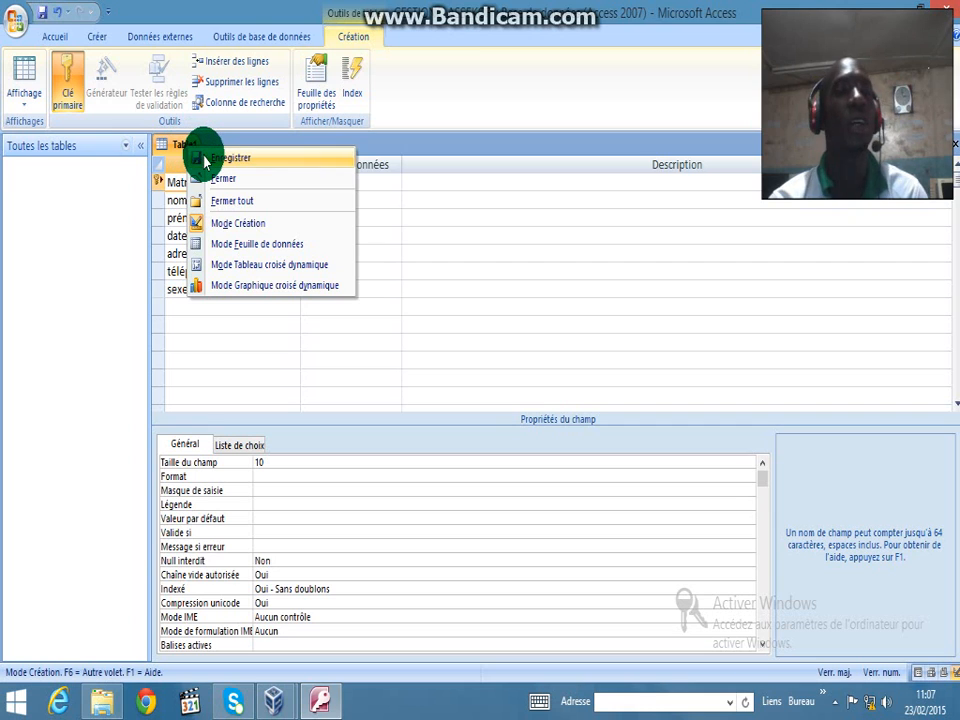
click(205, 160)
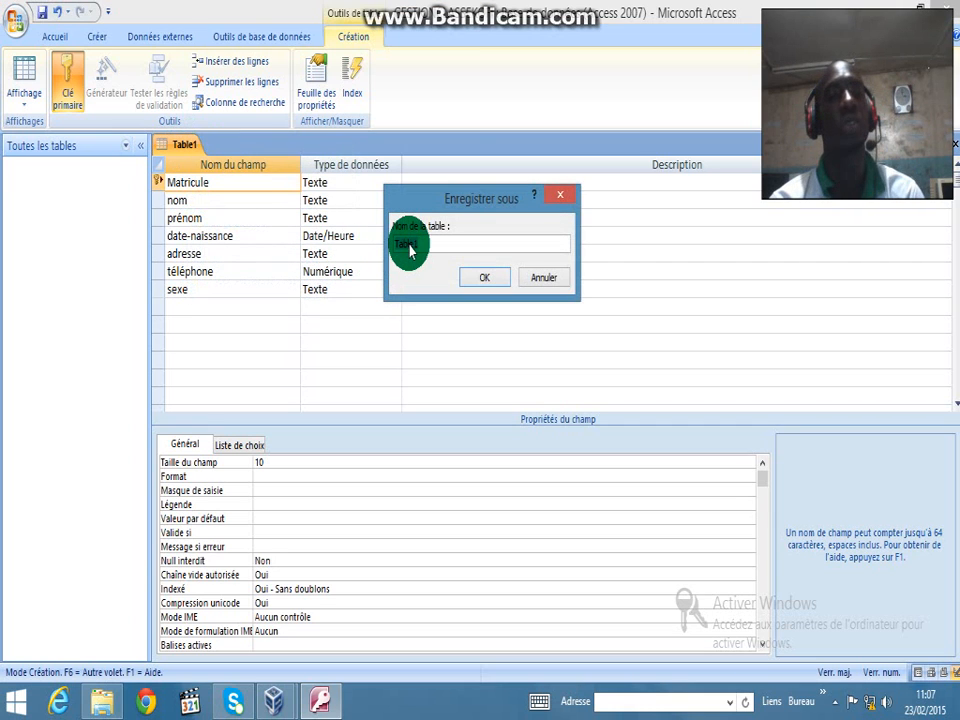
text(ETUDIANT)
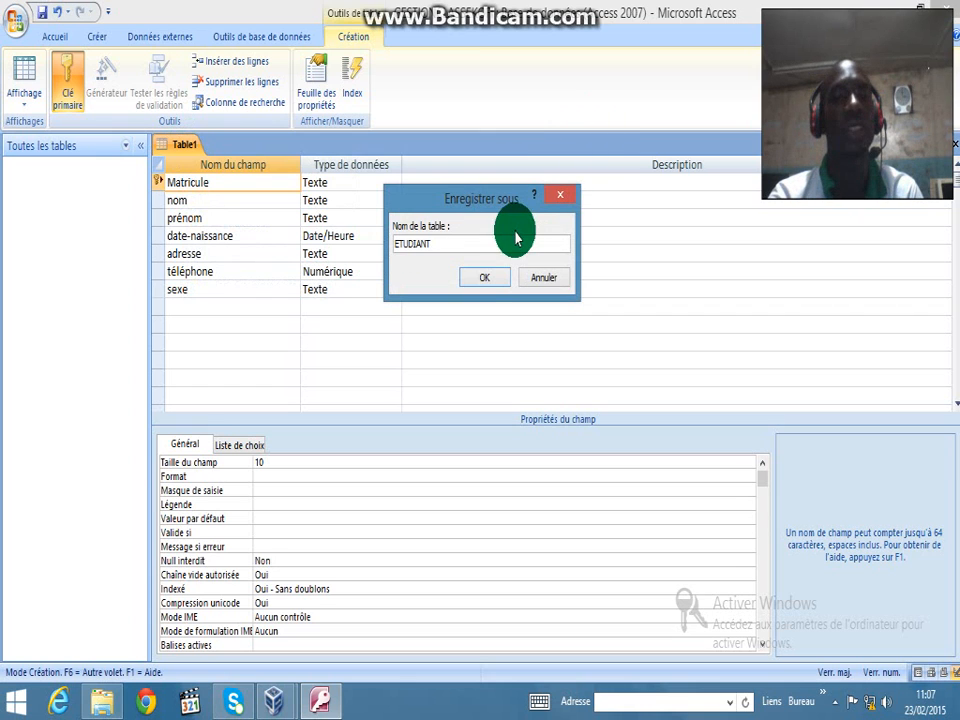
click(485, 280)
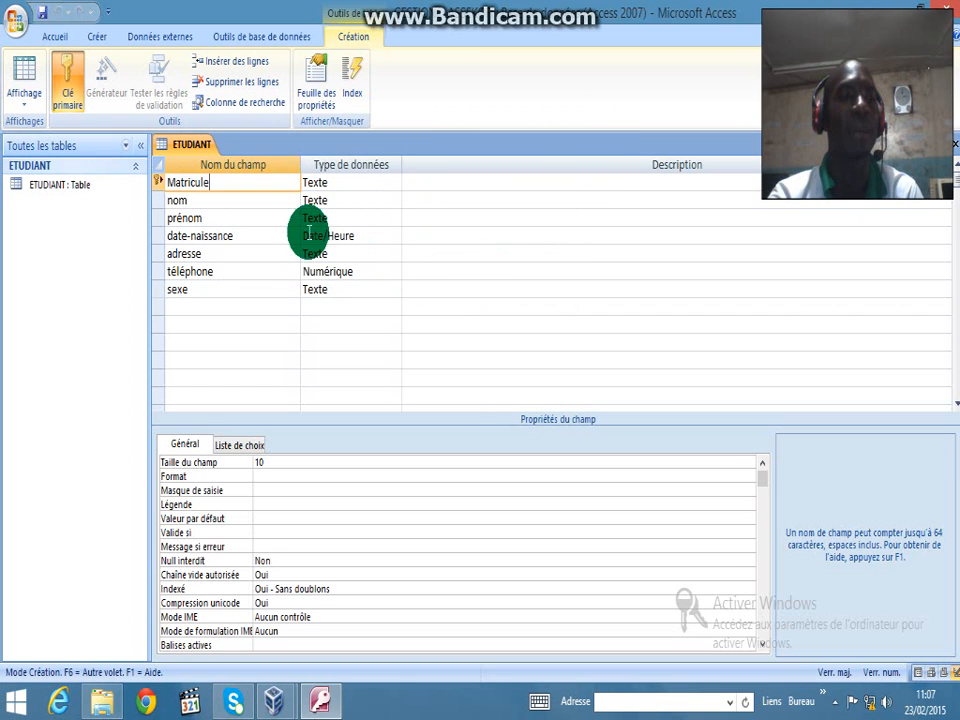
right_click(193, 146)
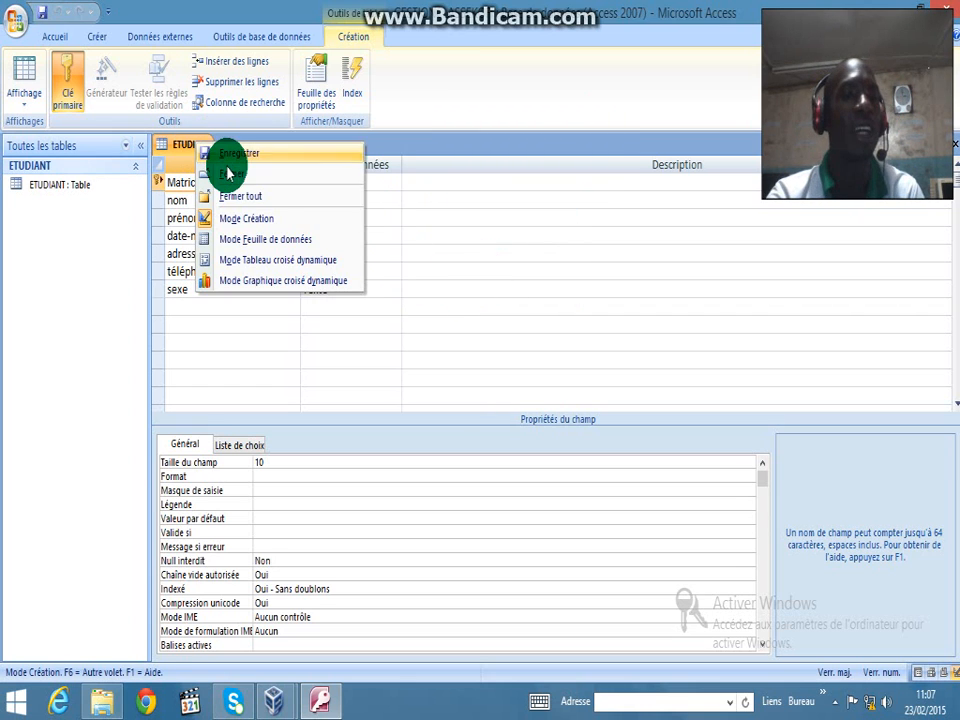
click(229, 173)
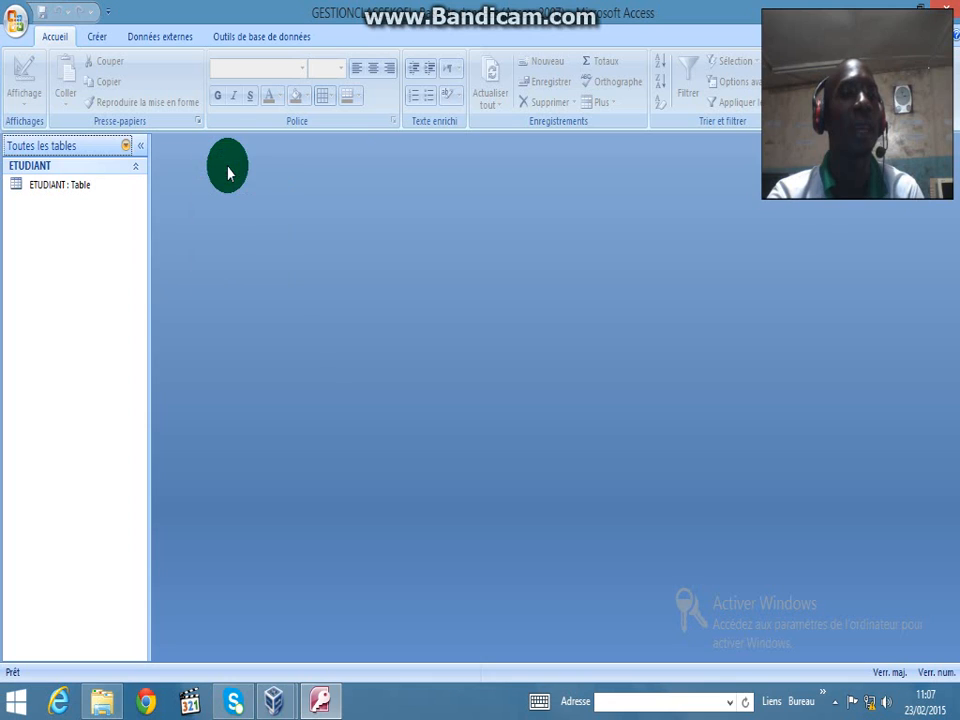
Open the ETUDIANT table and enter matricule 001, the student's surname, first name and birth date
double_click(76, 193)
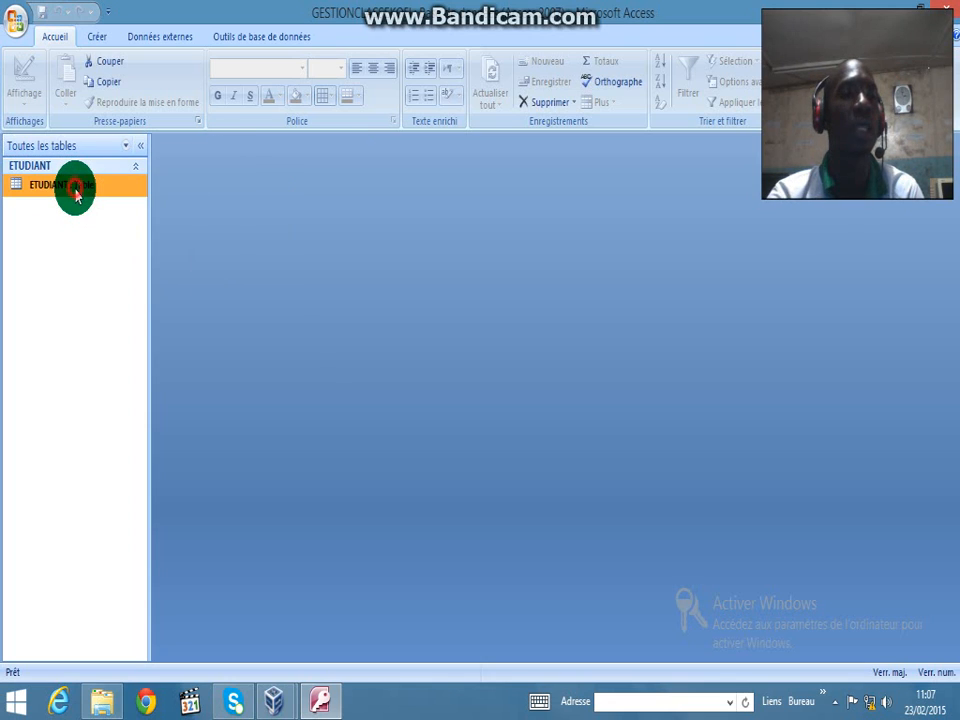
text(001)
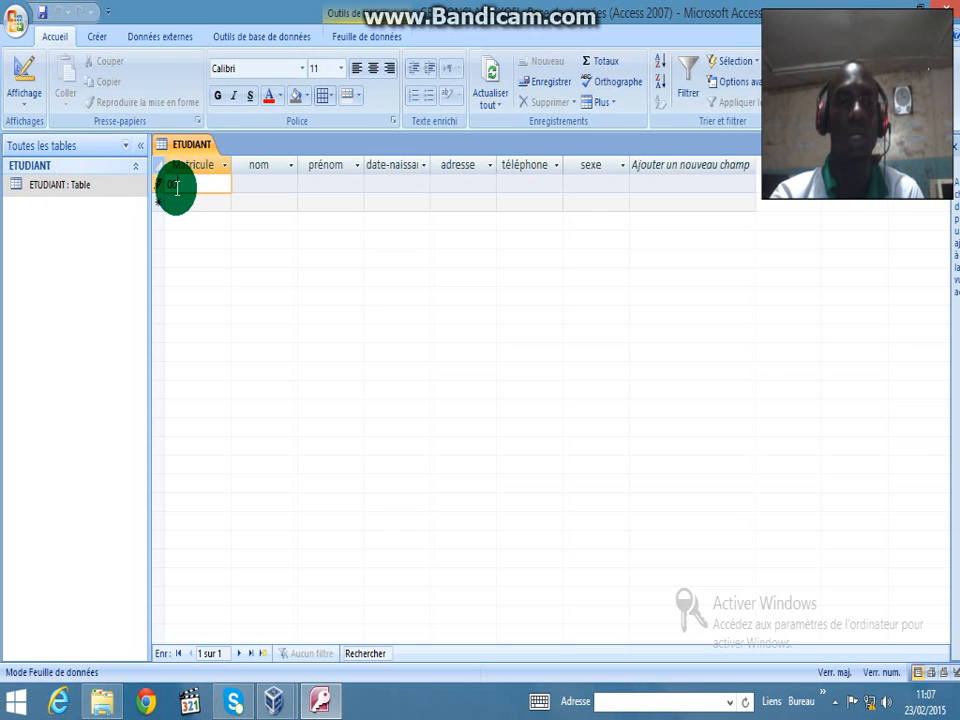
key(Tab)
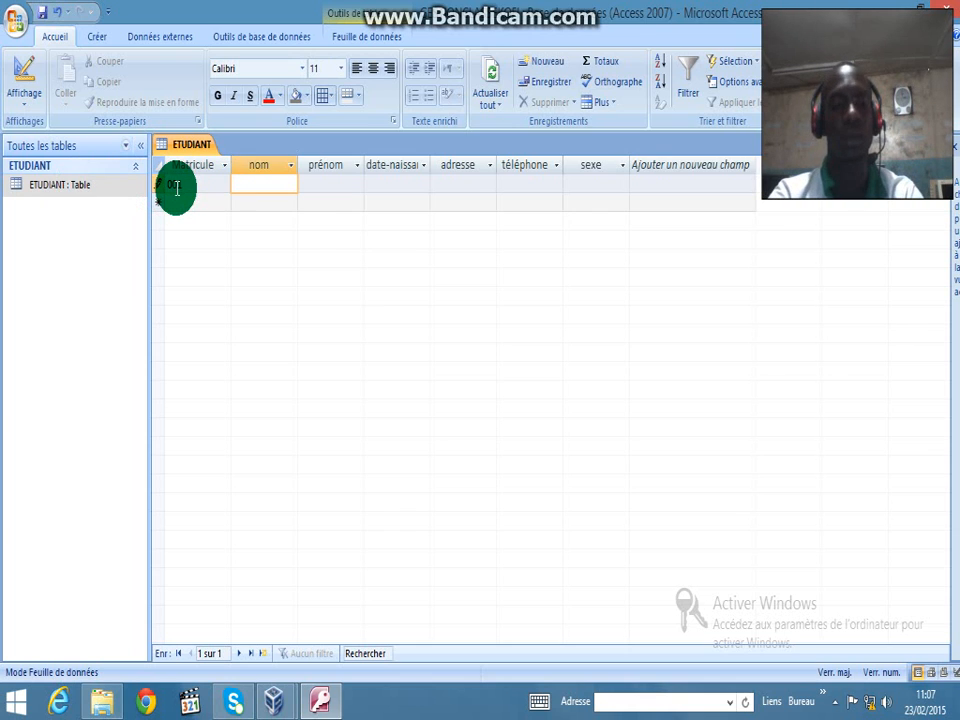
key(Tab)
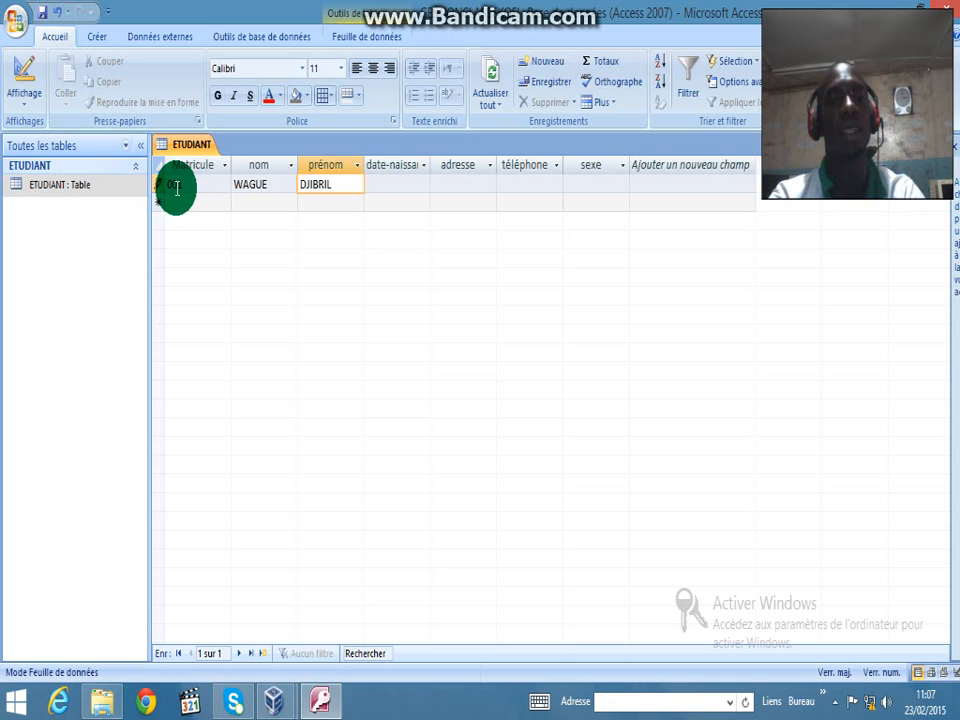
key(Tab)
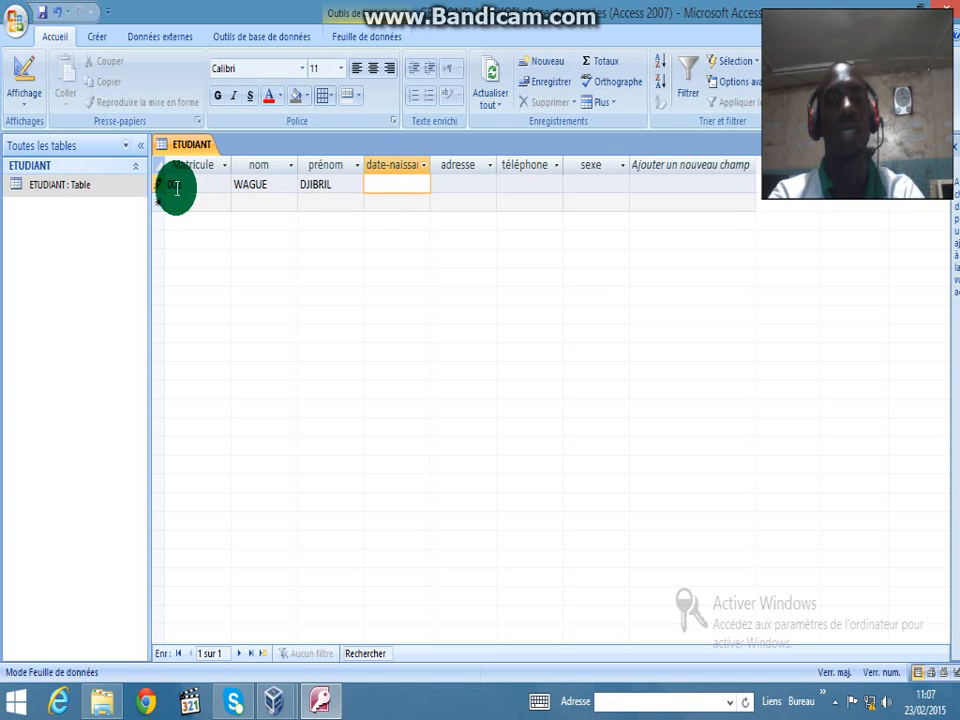
text(2112)
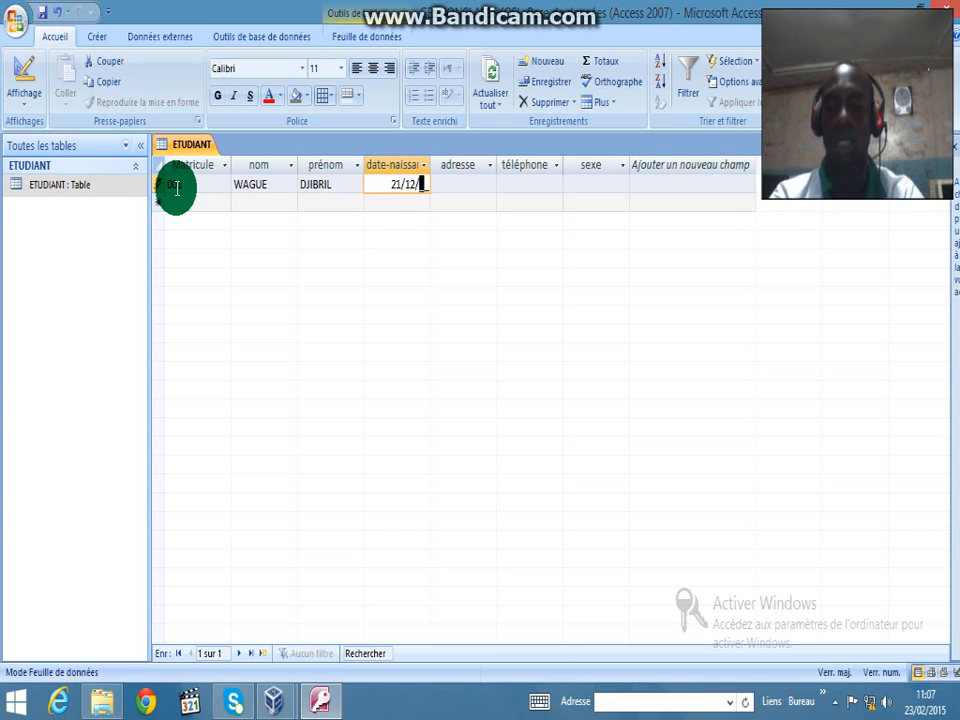
text(84)
key(Tab)
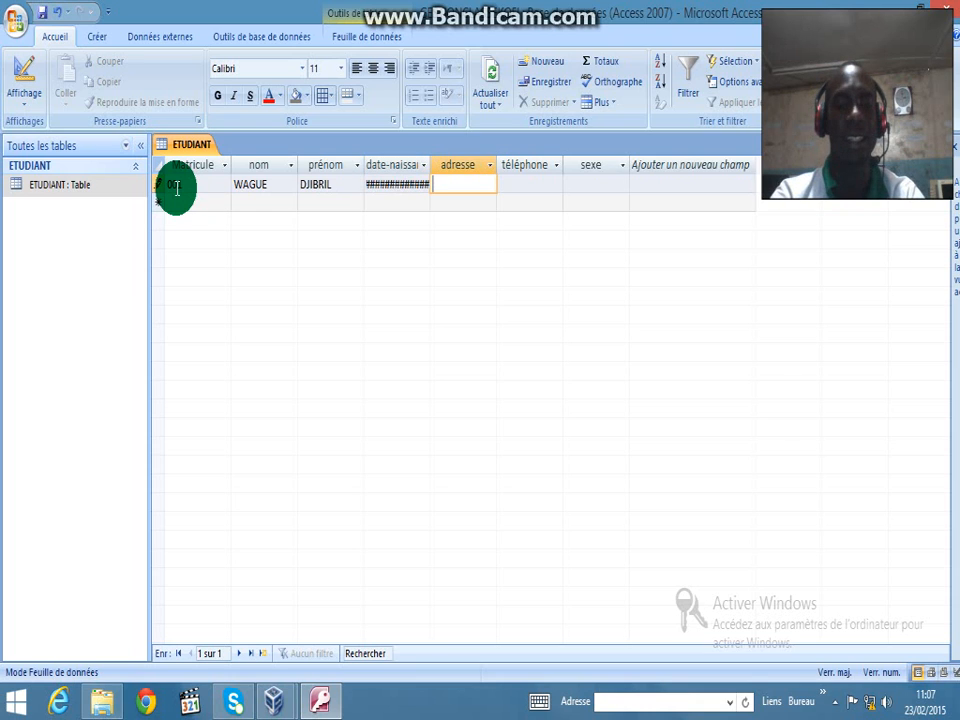
Fill in the address and phone number, choose sexe M, and autofit the date-naissance column
text(CONAKRY)
key(Tab)
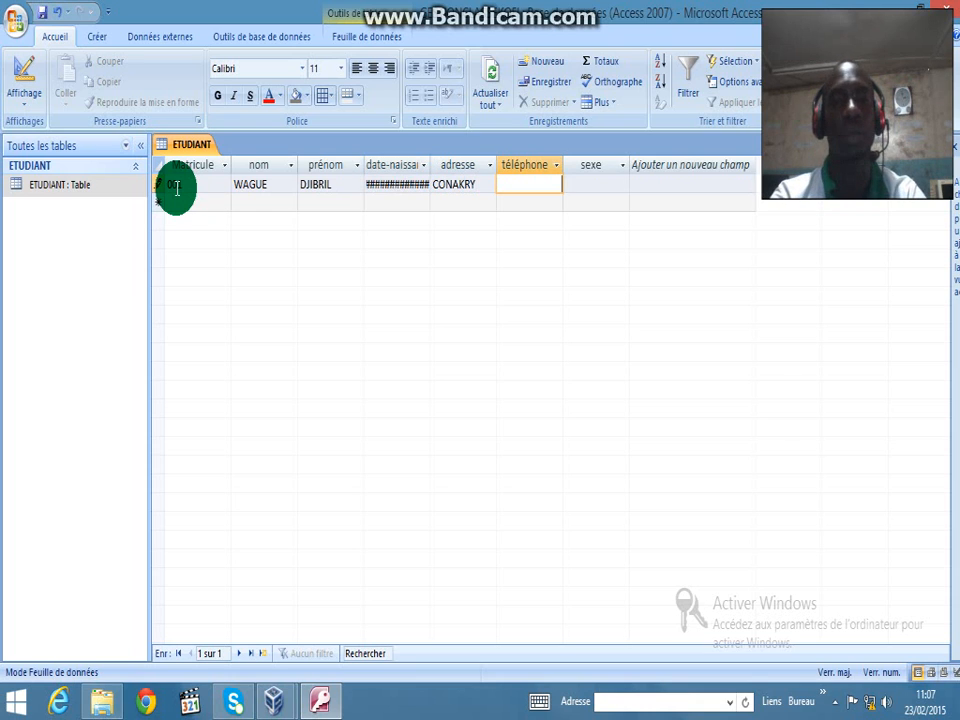
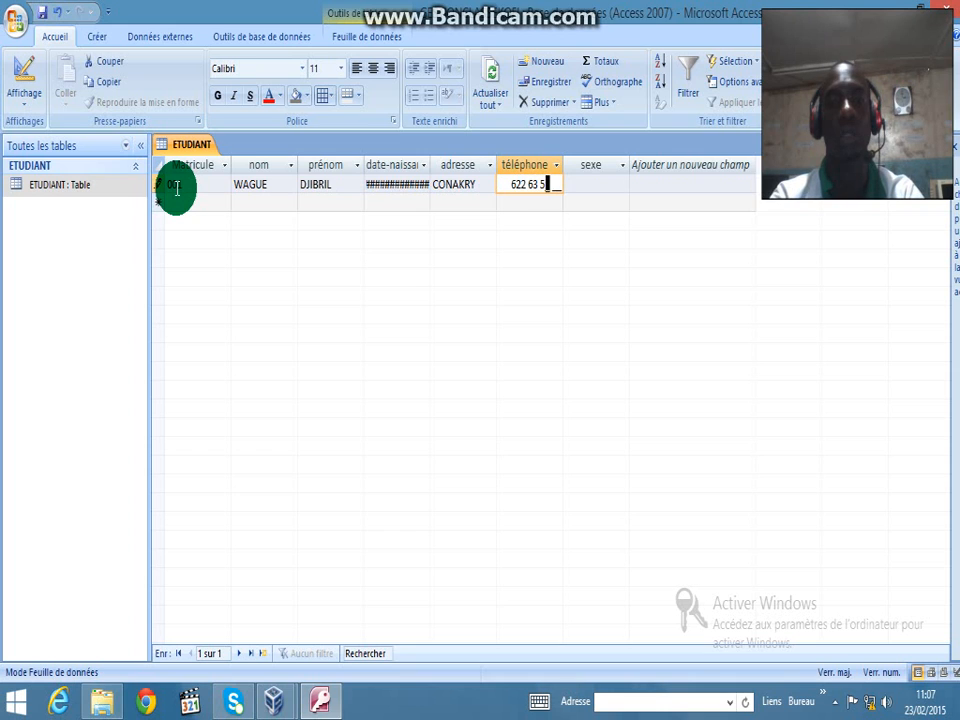
key(Tab)
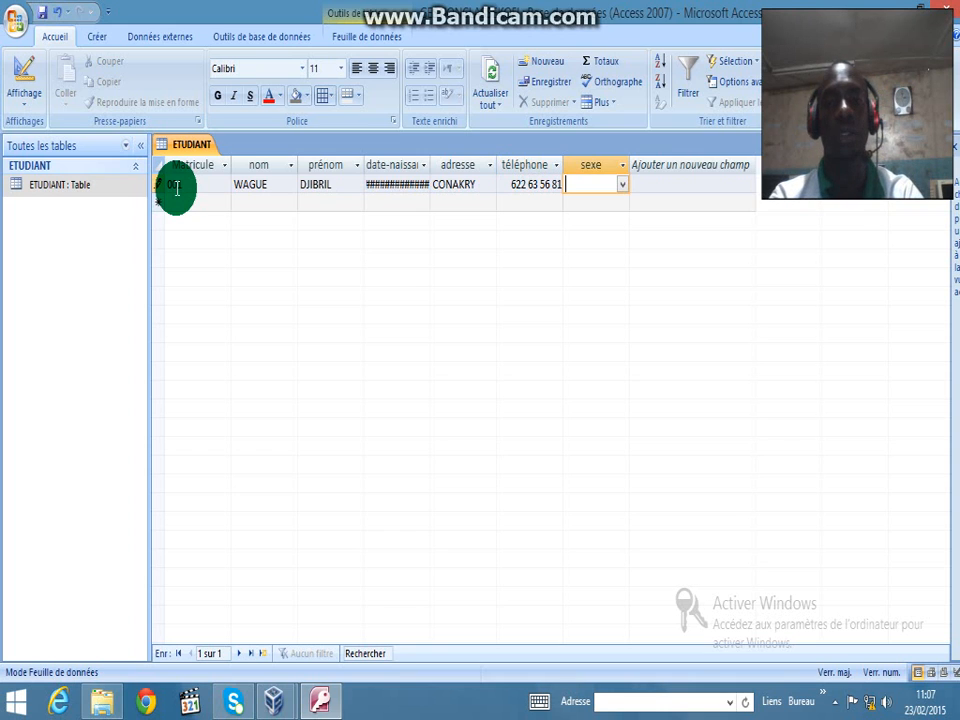
click(620, 186)
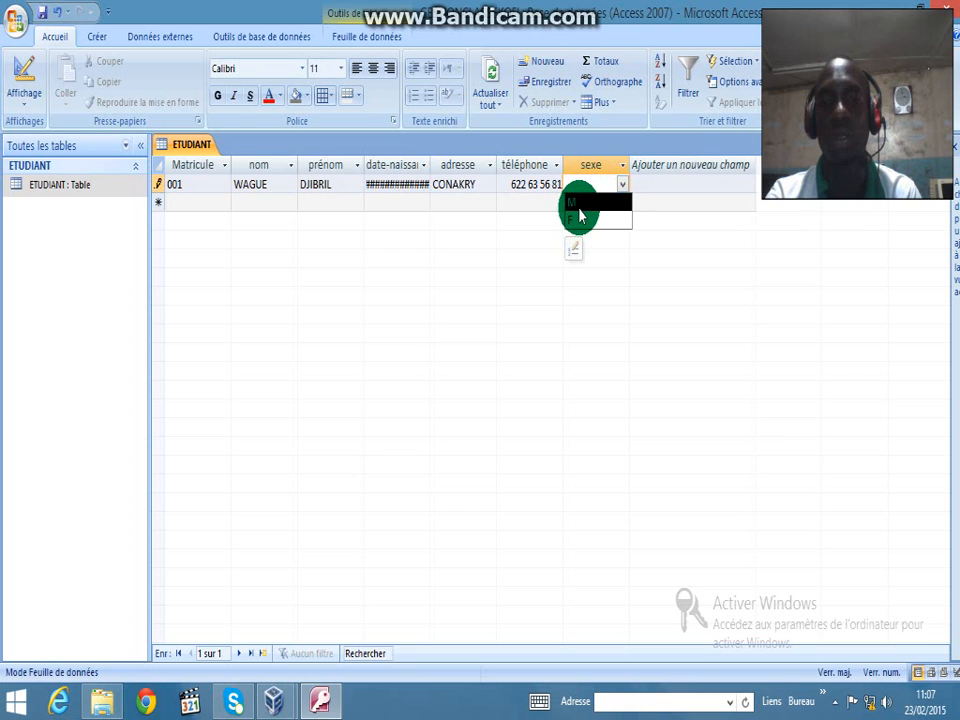
click(578, 205)
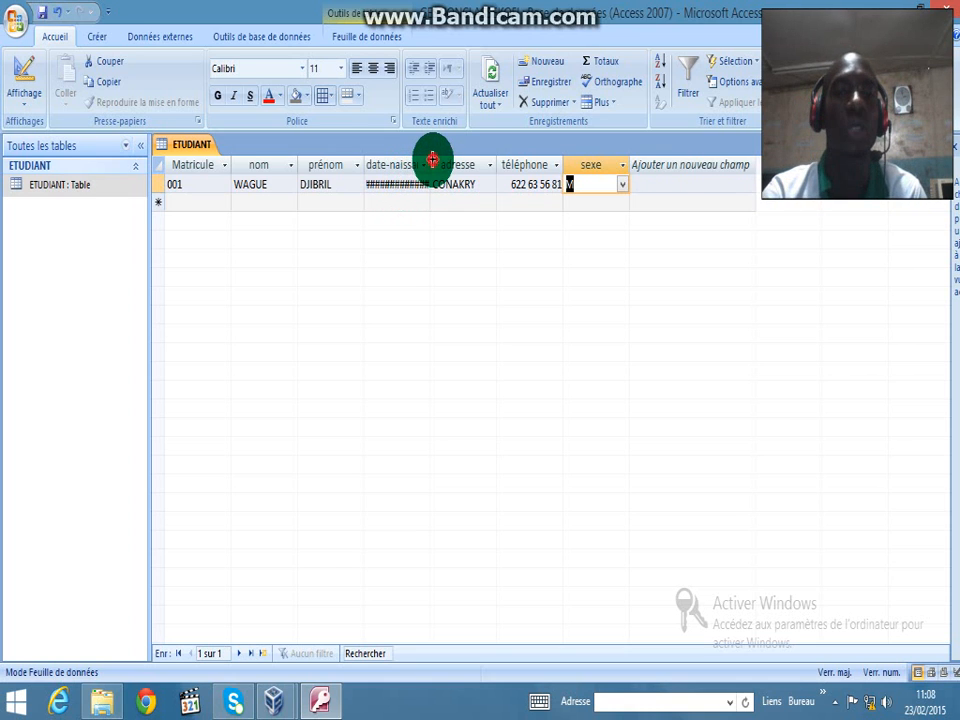
double_click(432, 160)
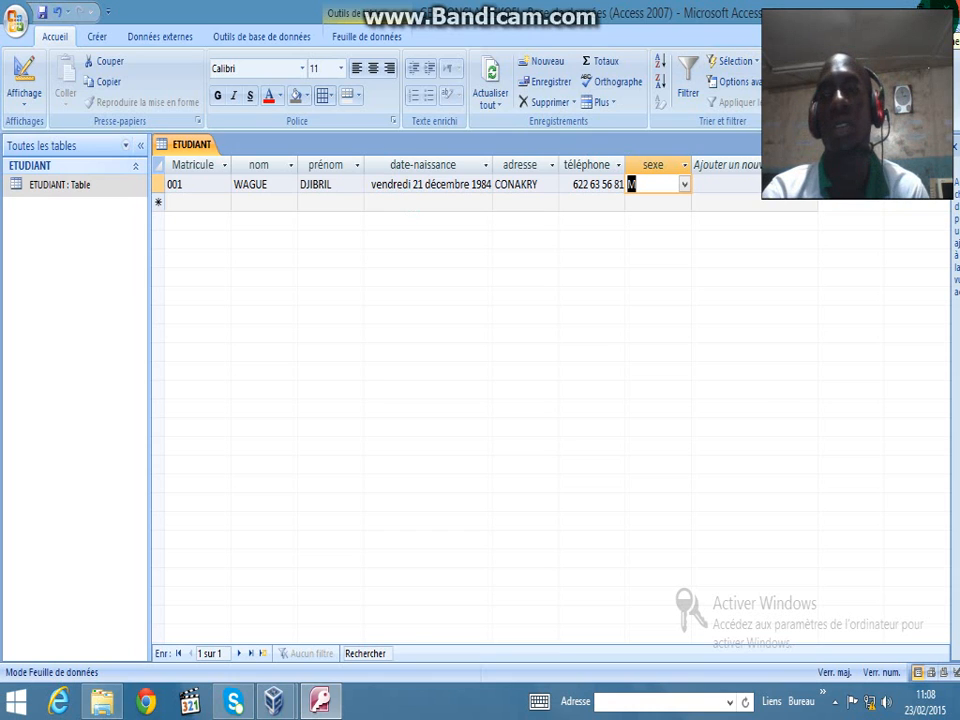
Save the ETUDIANT layout changes, let Access close, and move a tray icon among the hidden icons
click(954, 147)
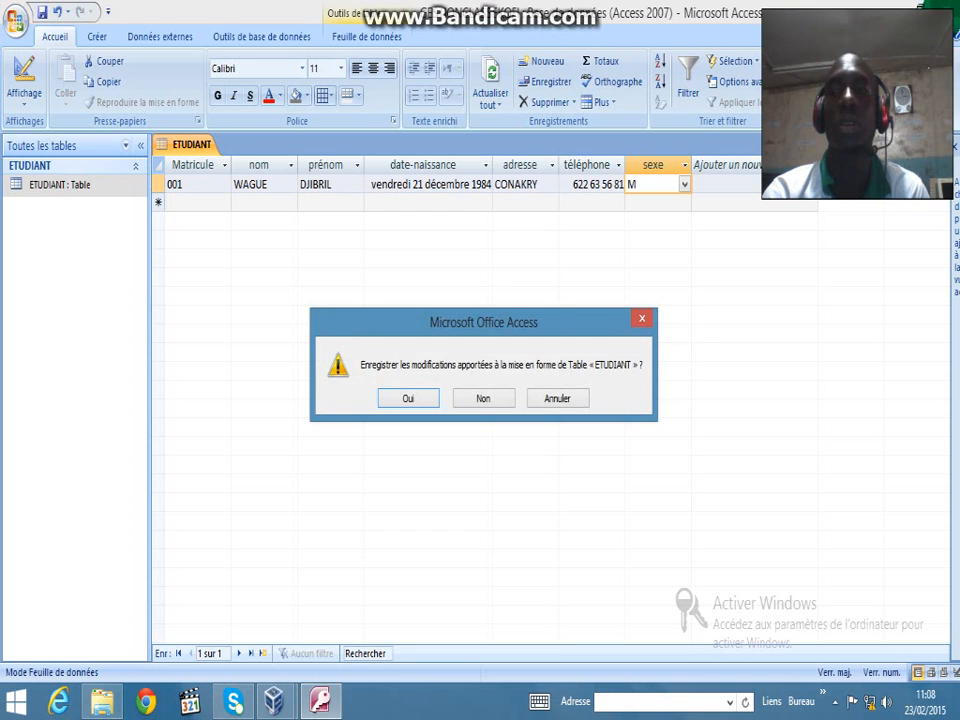
click(418, 398)
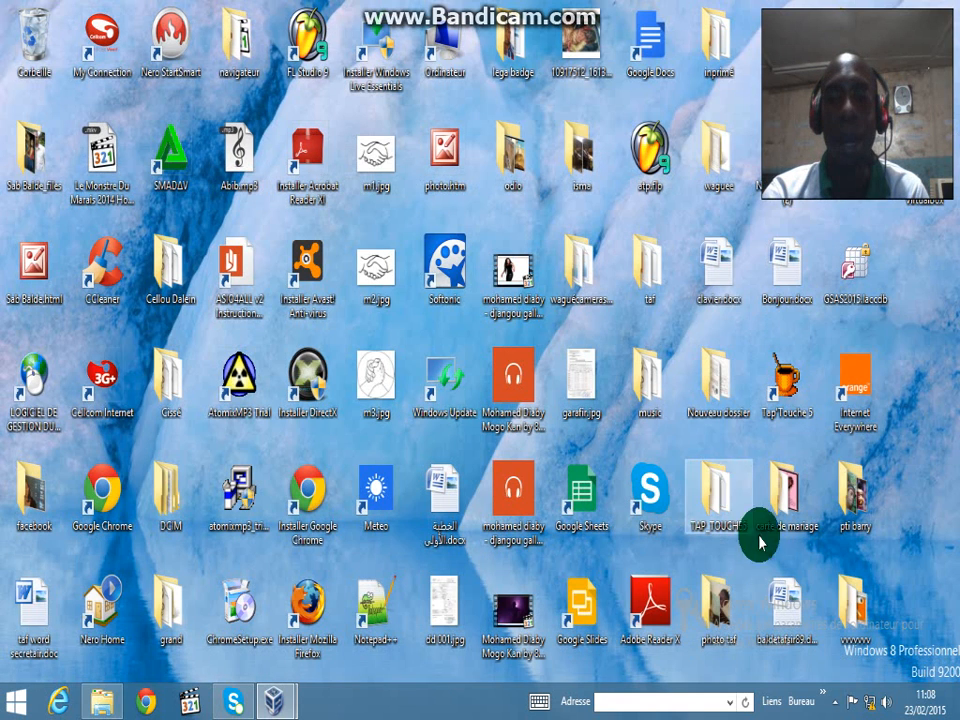
click(836, 702)
drag(838, 705, 224, 22)
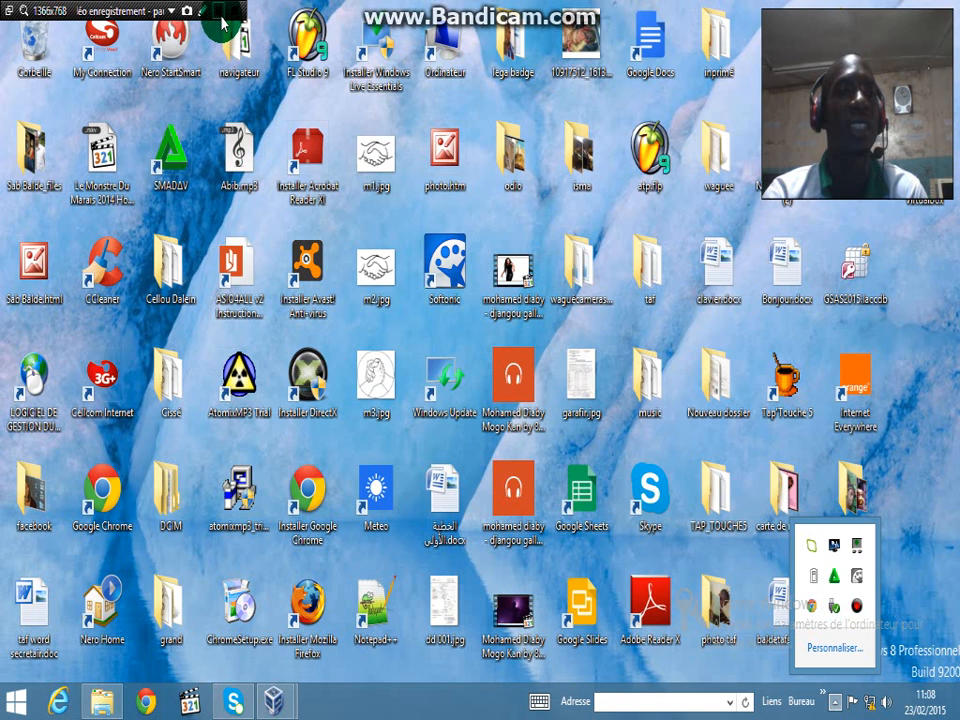